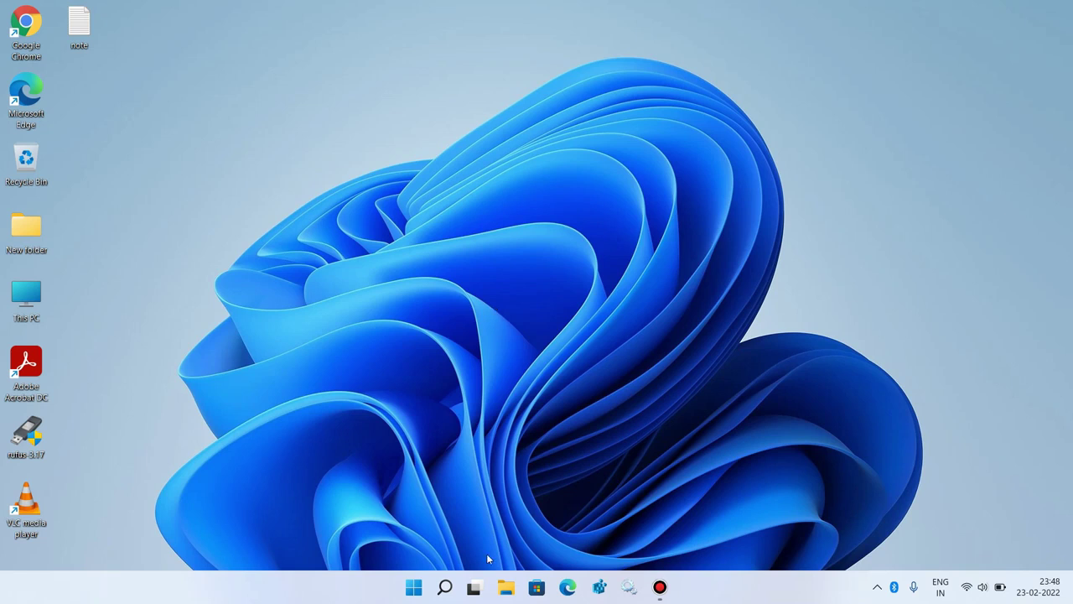
# Search Windows for "services" and open the Services app.
pyautogui.click(444, 587)
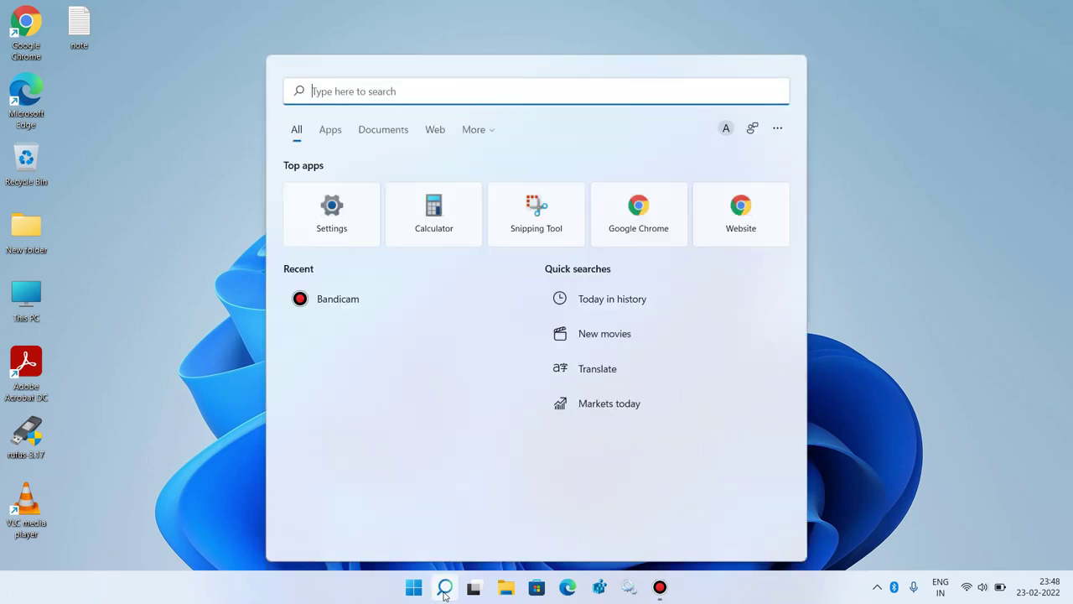
pyautogui.write('services')
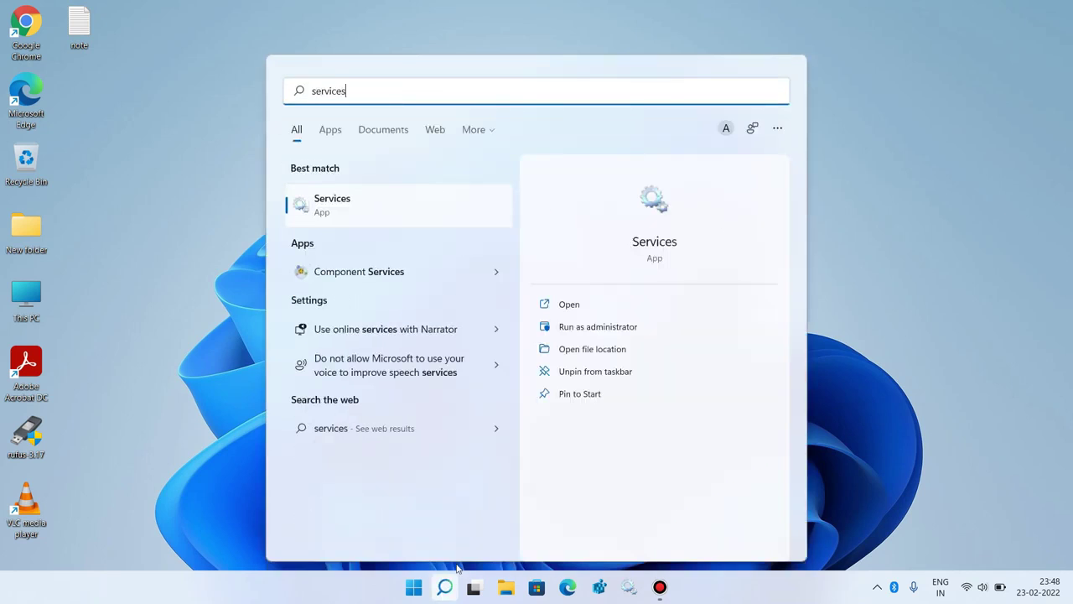
pyautogui.click(399, 221)
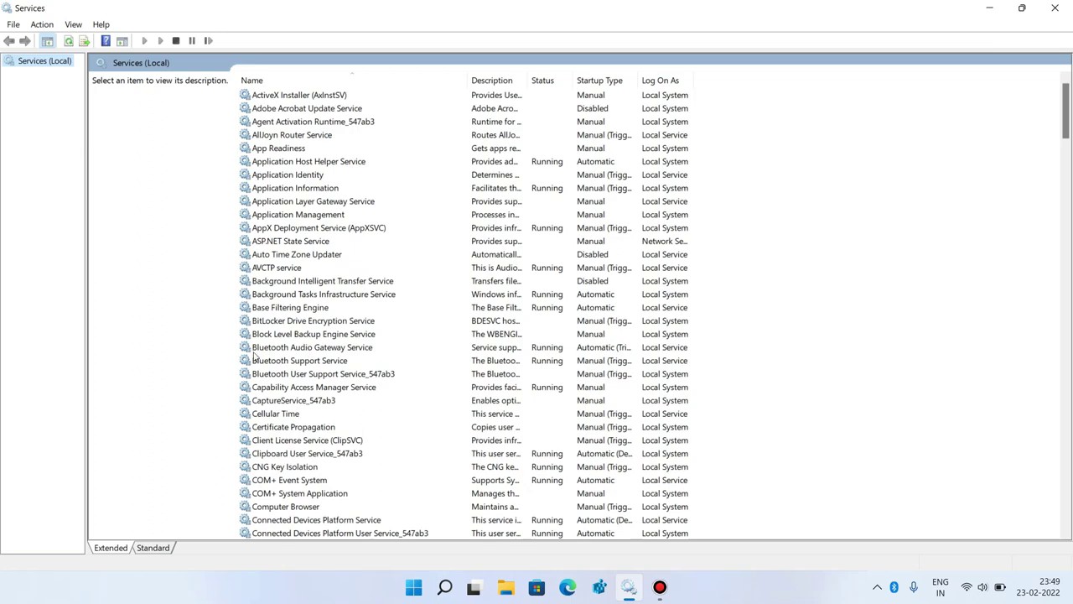
# Set the Bluetooth Support Service's startup type to Automatic, apply it, and start the service.
pyautogui.click(305, 364)
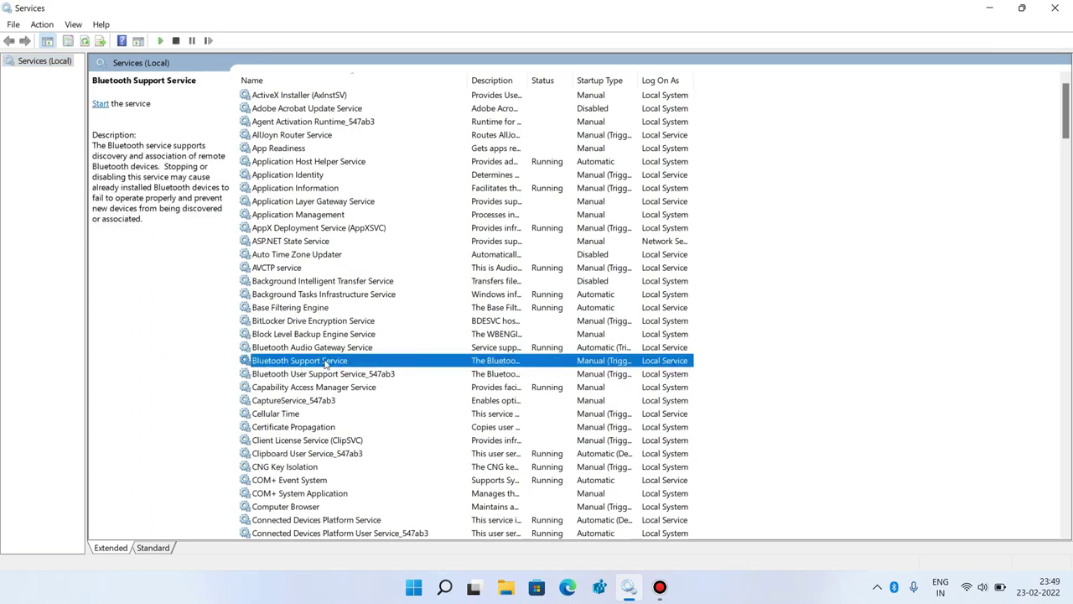
pyautogui.rightClick(326, 364)
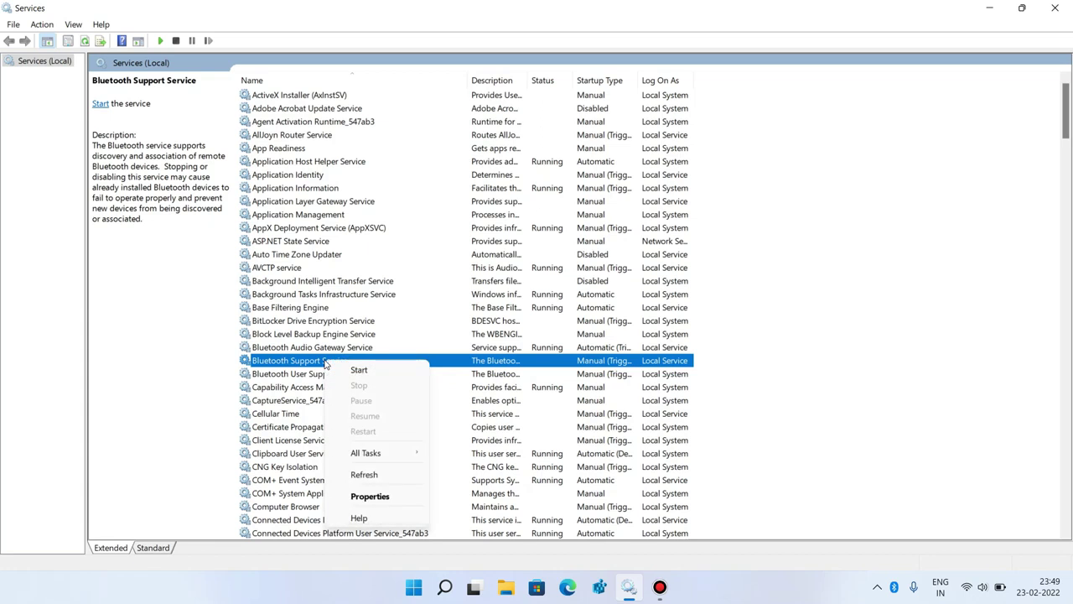
pyautogui.click(359, 497)
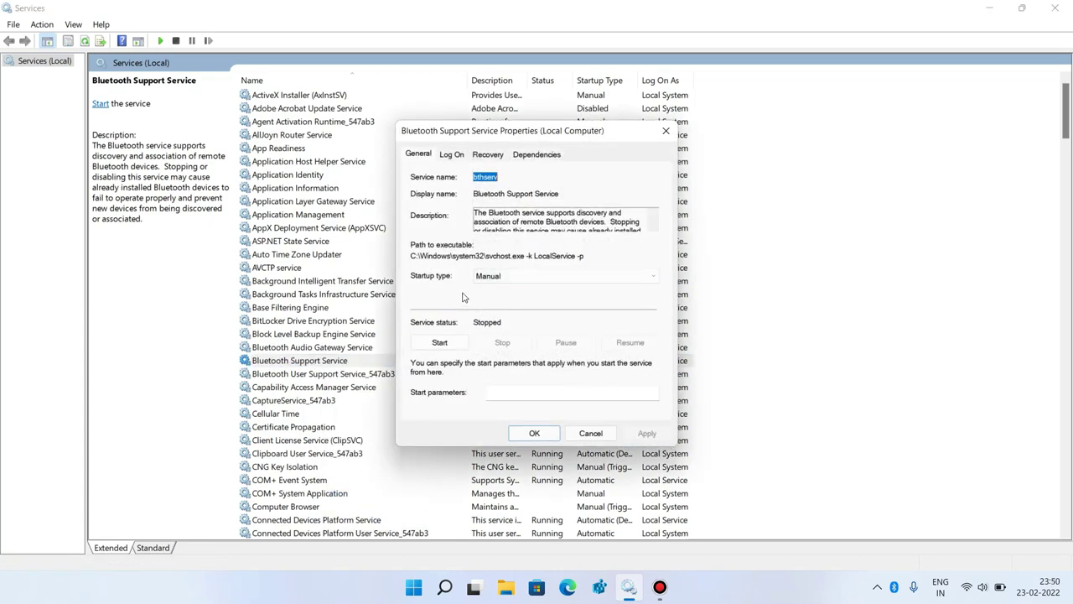
pyautogui.click(479, 278)
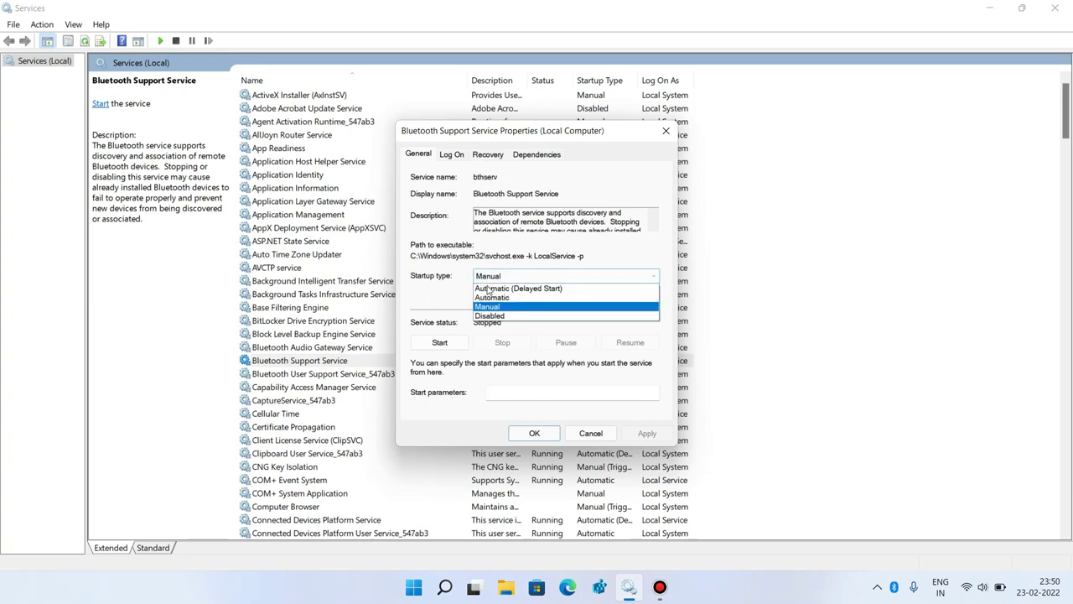
pyautogui.press('Escape')
pyautogui.press('Up')
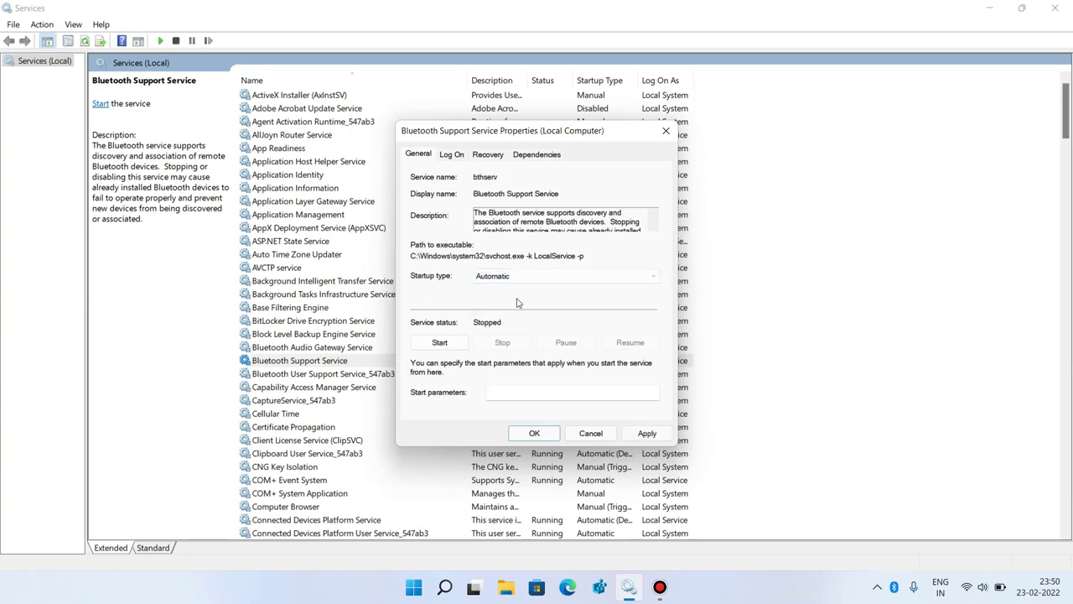
pyautogui.click(642, 431)
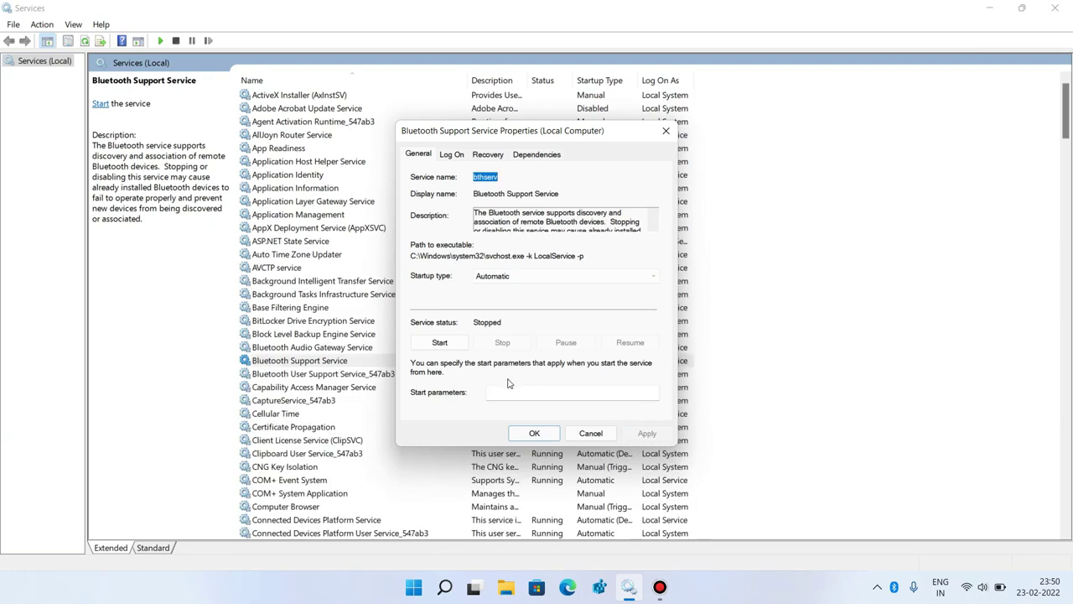
pyautogui.click(440, 346)
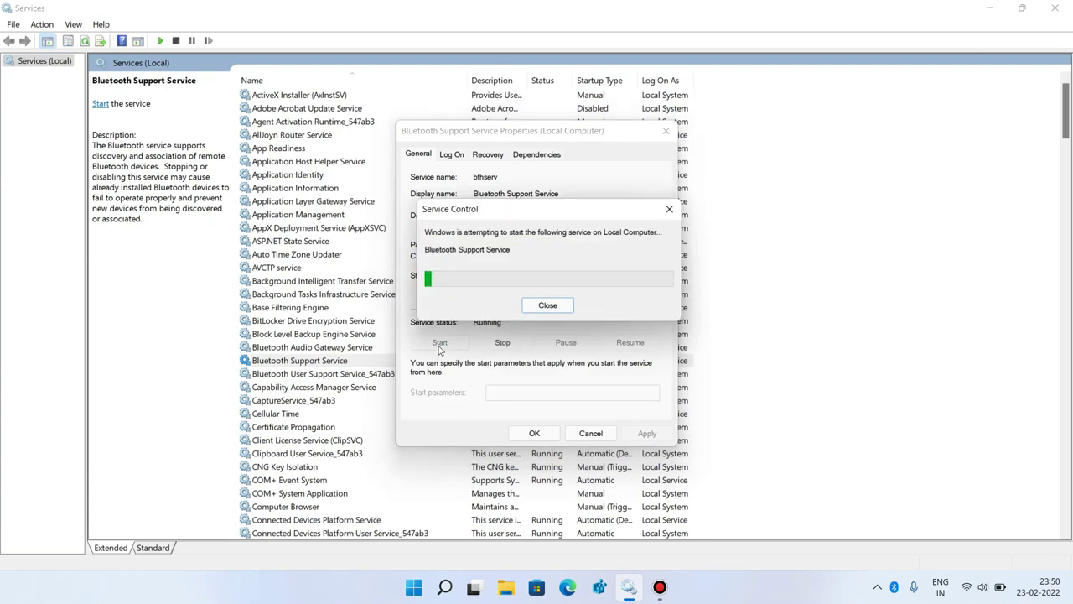
pyautogui.click(532, 432)
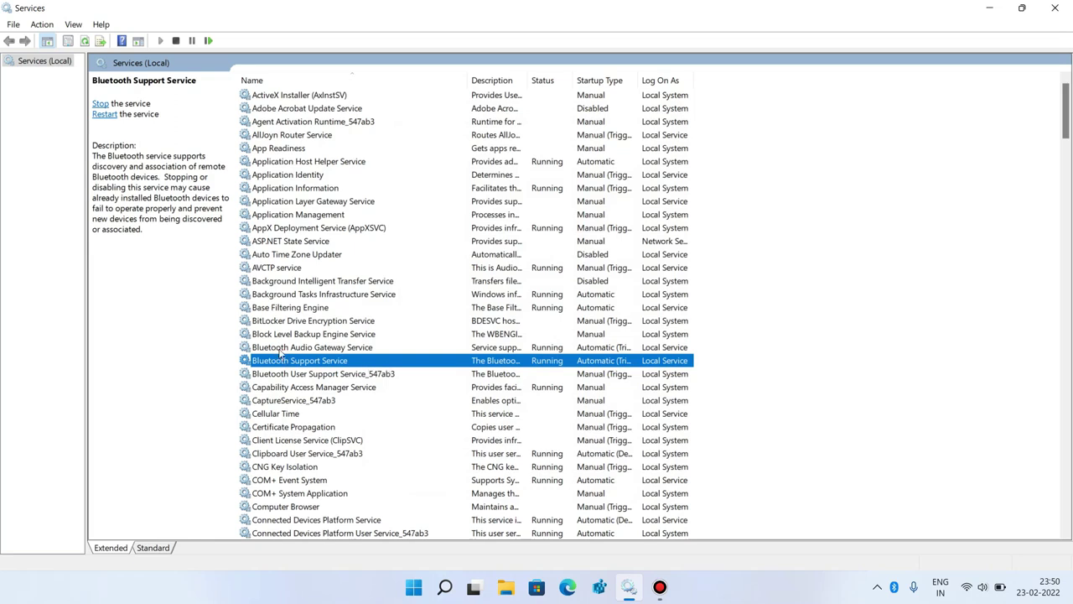
# Check the Bluetooth Audio Gateway Service and the Bluetooth User Support Service, and close the Services window.
pyautogui.click(312, 347)
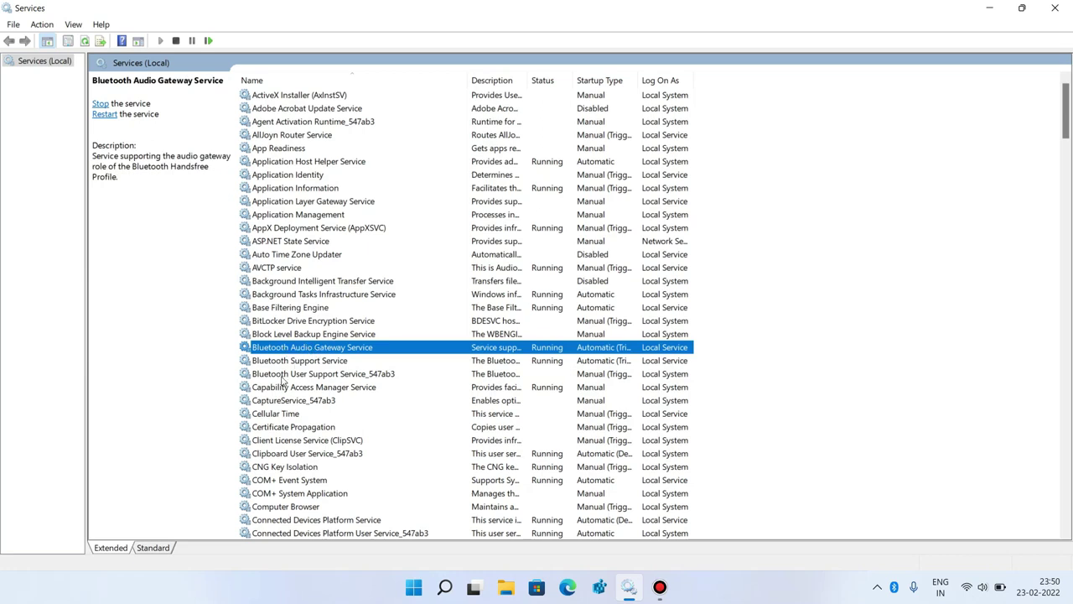
pyautogui.click(292, 373)
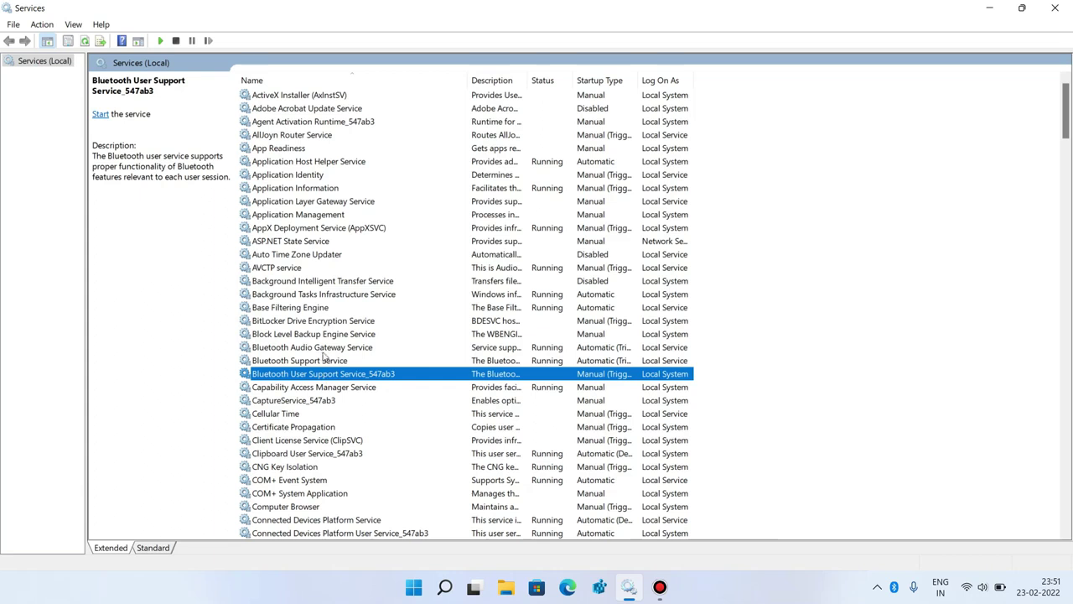
pyautogui.click(1055, 9)
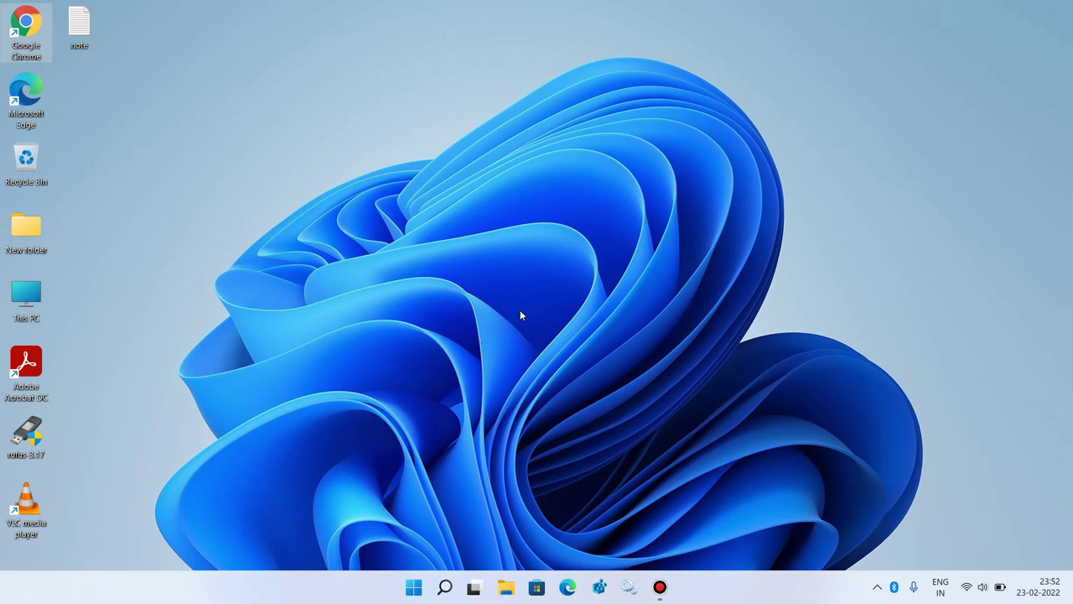
# Open Device Manager and expand the Bluetooth category.
pyautogui.rightClick(414, 586)
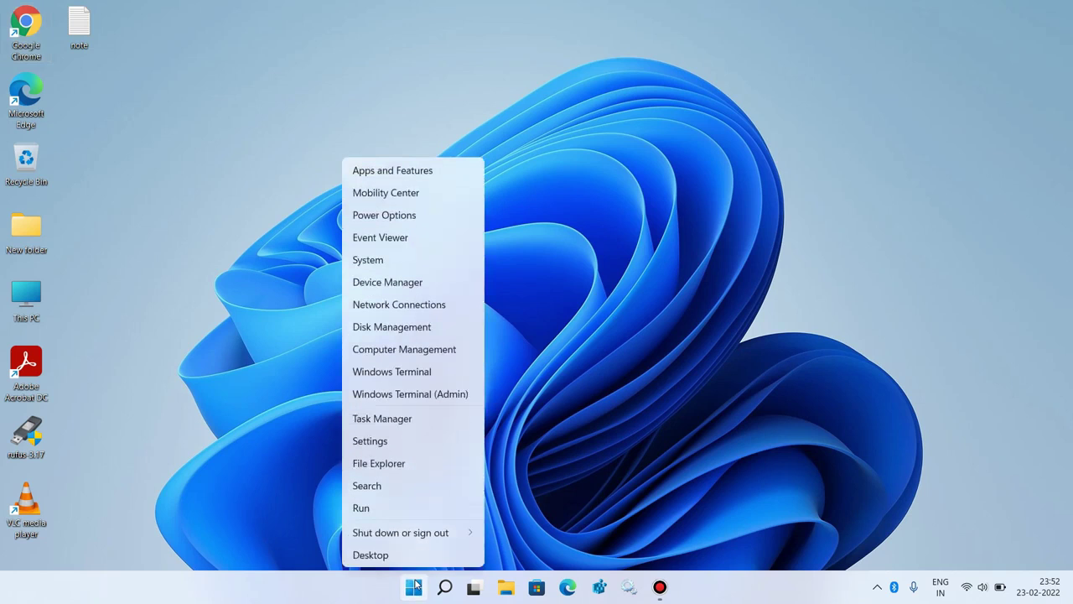
pyautogui.click(411, 283)
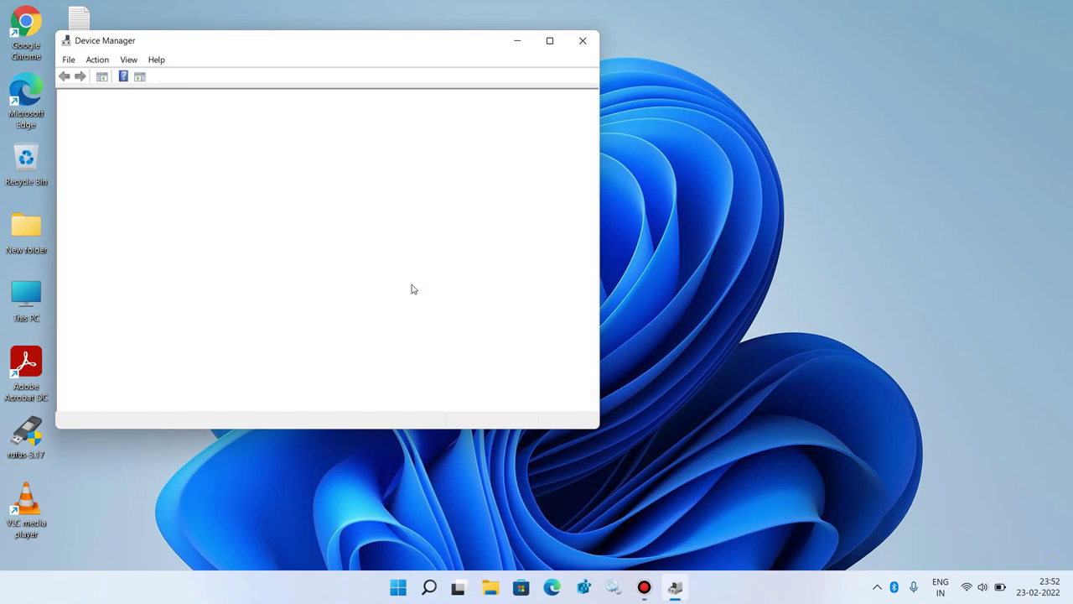
pyautogui.moveTo(379, 46); pyautogui.dragTo(545, 66)
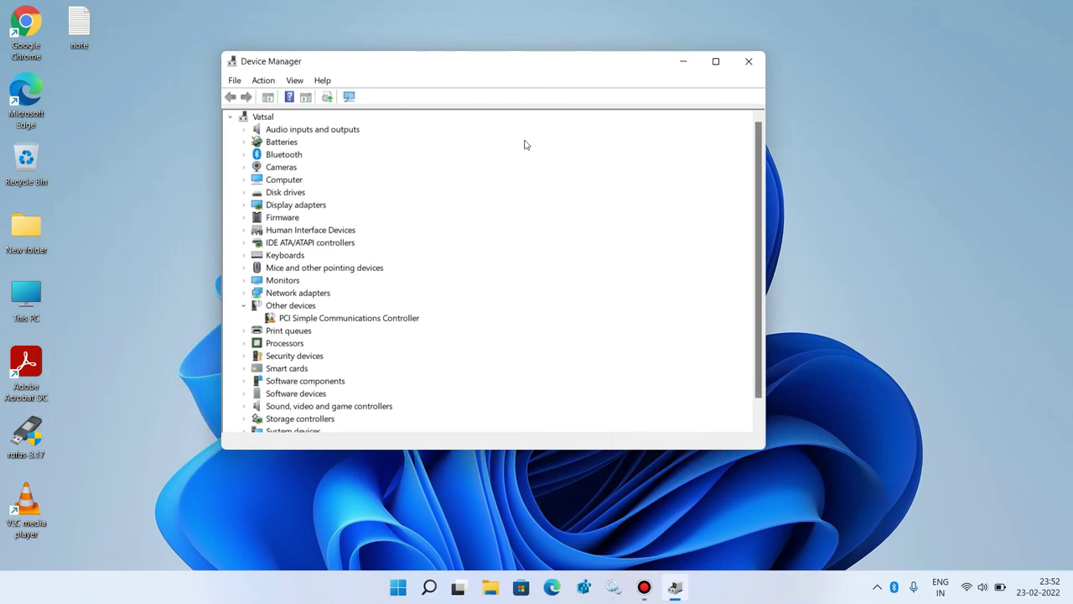
pyautogui.click(242, 158)
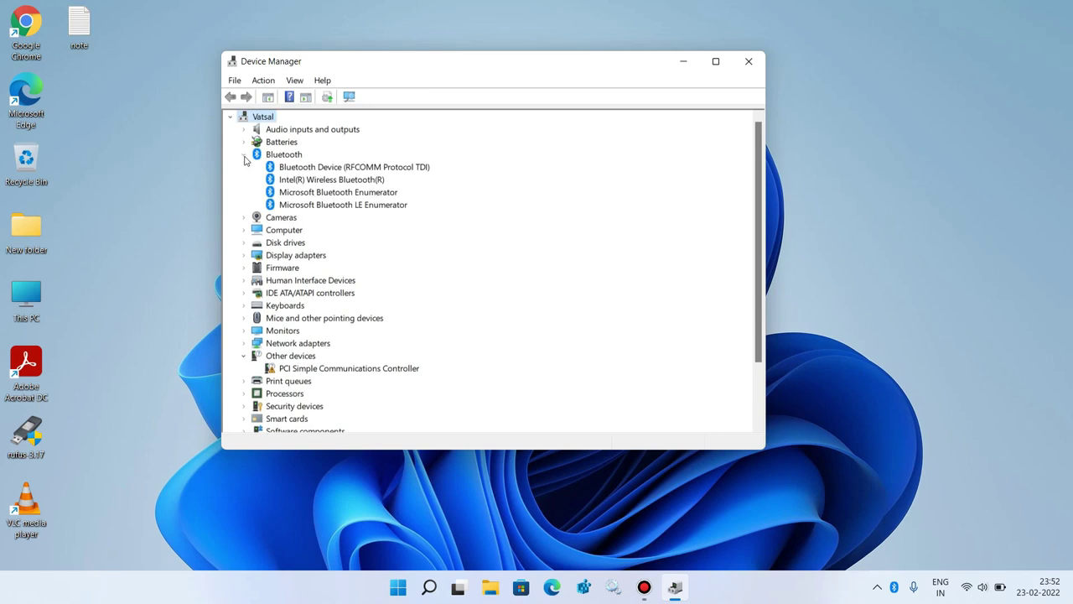
# Uninstall the Bluetooth Device (RFCOMM Protocol TDI) from the system.
pyautogui.click(310, 171)
pyautogui.rightClick(311, 172)
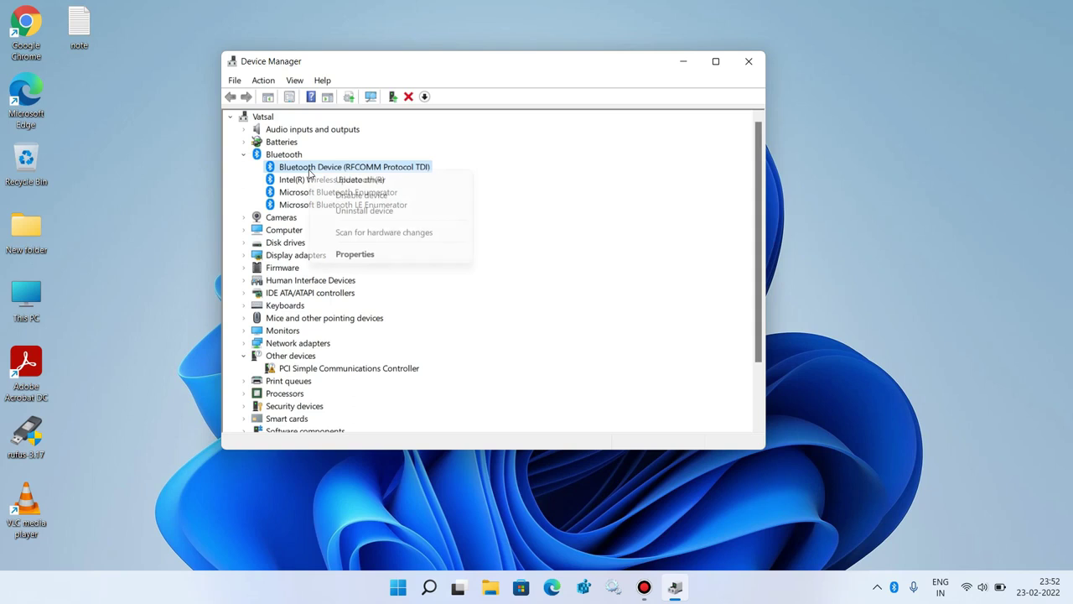
pyautogui.click(333, 213)
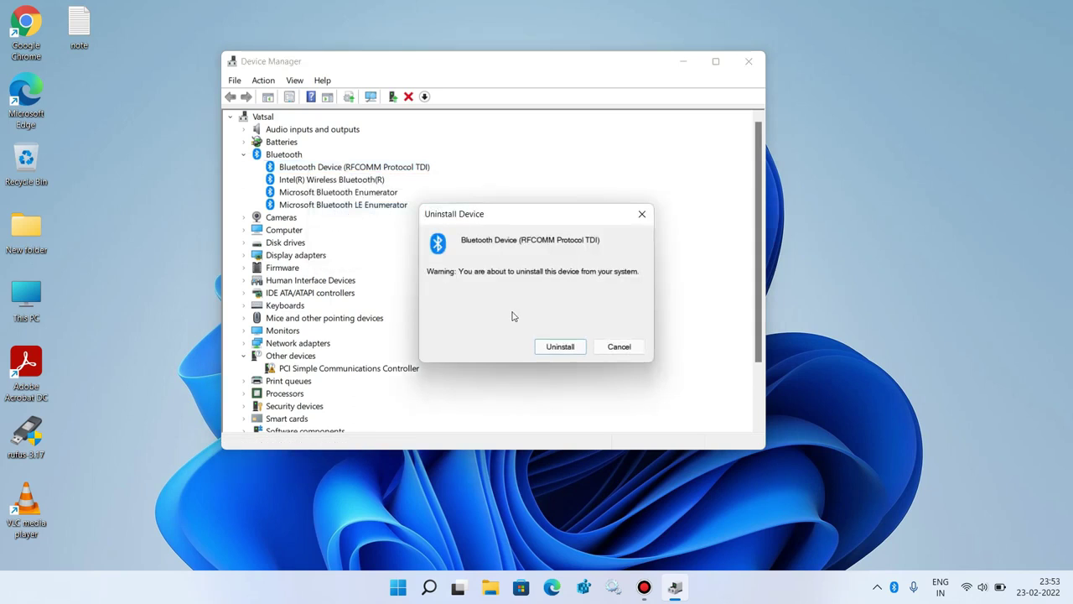
pyautogui.click(560, 346)
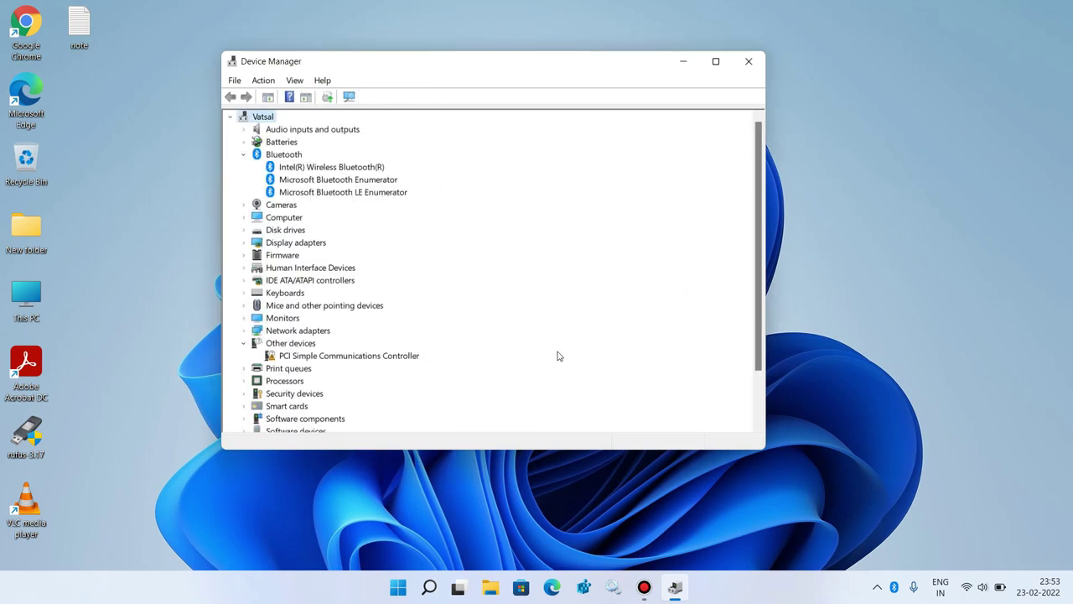
# Uninstall the Microsoft Bluetooth Enumerator device.
pyautogui.click(342, 178)
pyautogui.rightClick(339, 180)
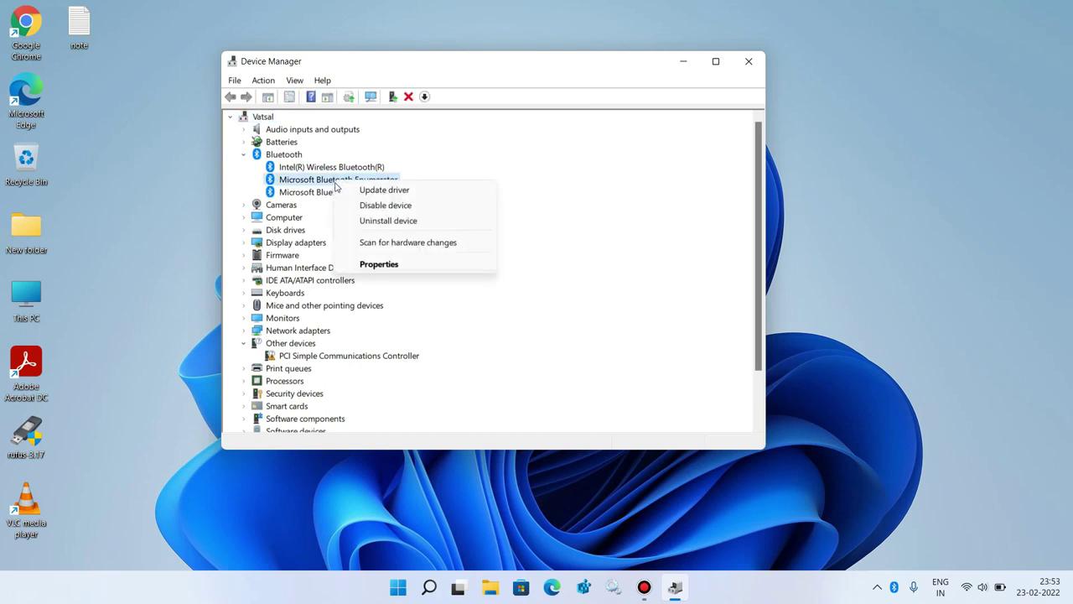
pyautogui.click(356, 220)
pyautogui.click(546, 345)
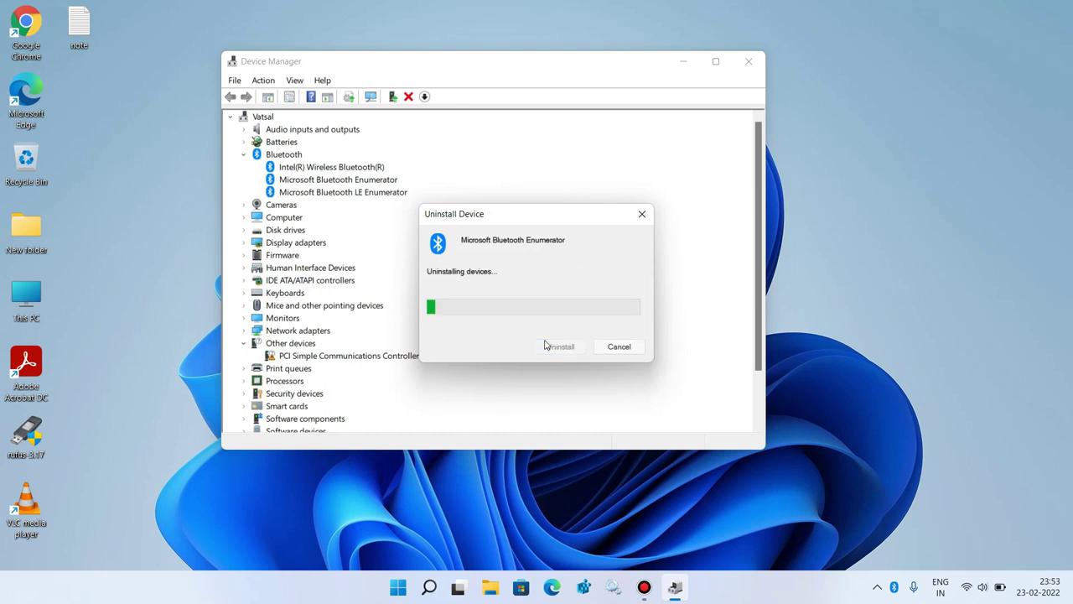
# Uninstall the Microsoft Bluetooth LE Enumerator device.
pyautogui.click(339, 179)
pyautogui.rightClick(338, 179)
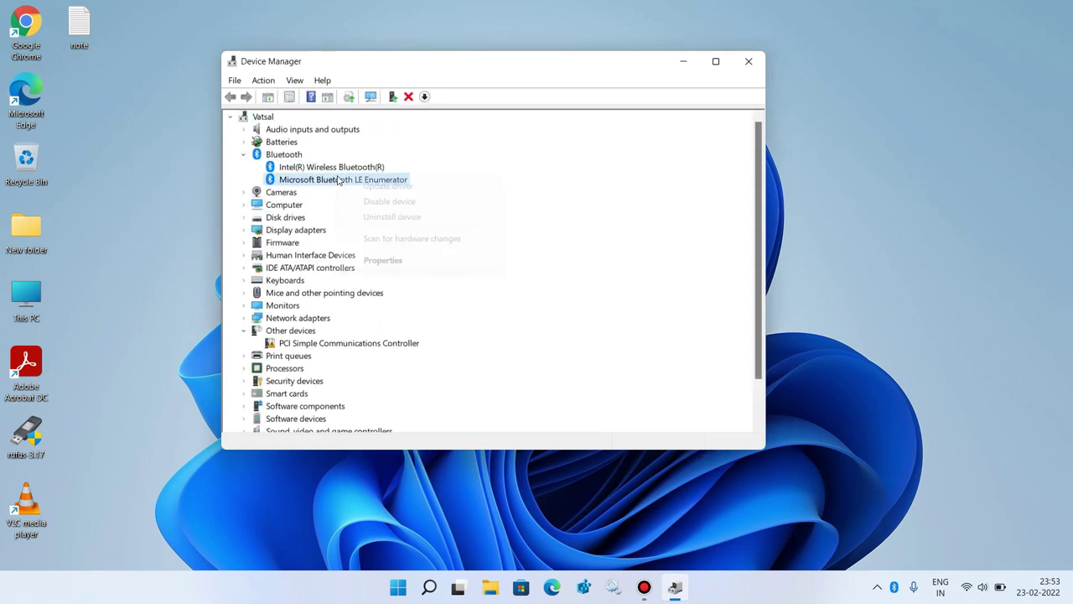
pyautogui.click(365, 218)
pyautogui.click(555, 345)
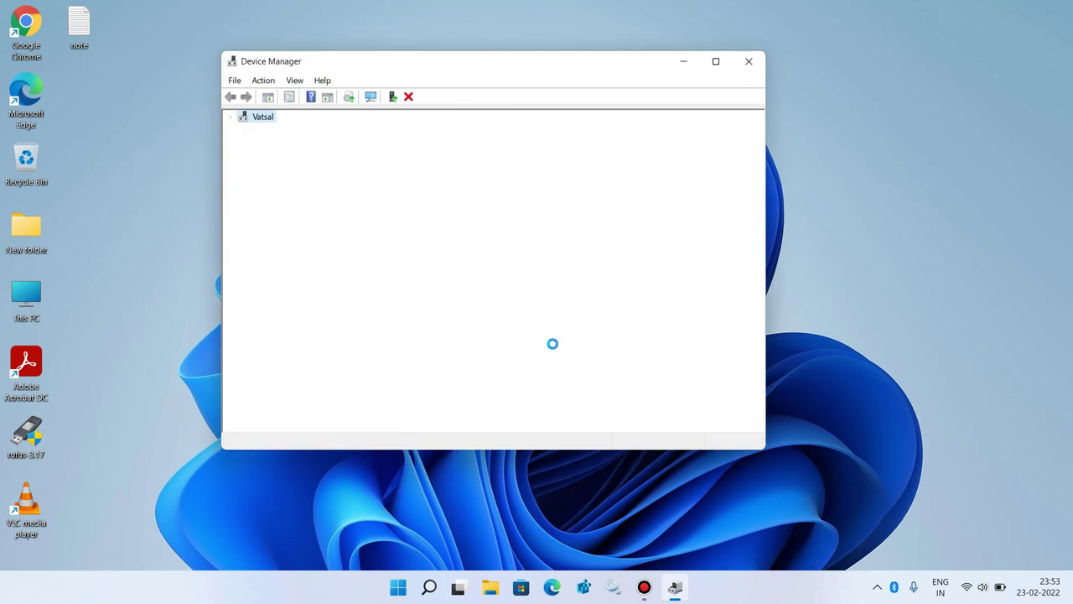
# Uninstall the Intel(R) Wireless Bluetooth(R) device without removing its driver.
pyautogui.click(356, 172)
pyautogui.rightClick(356, 174)
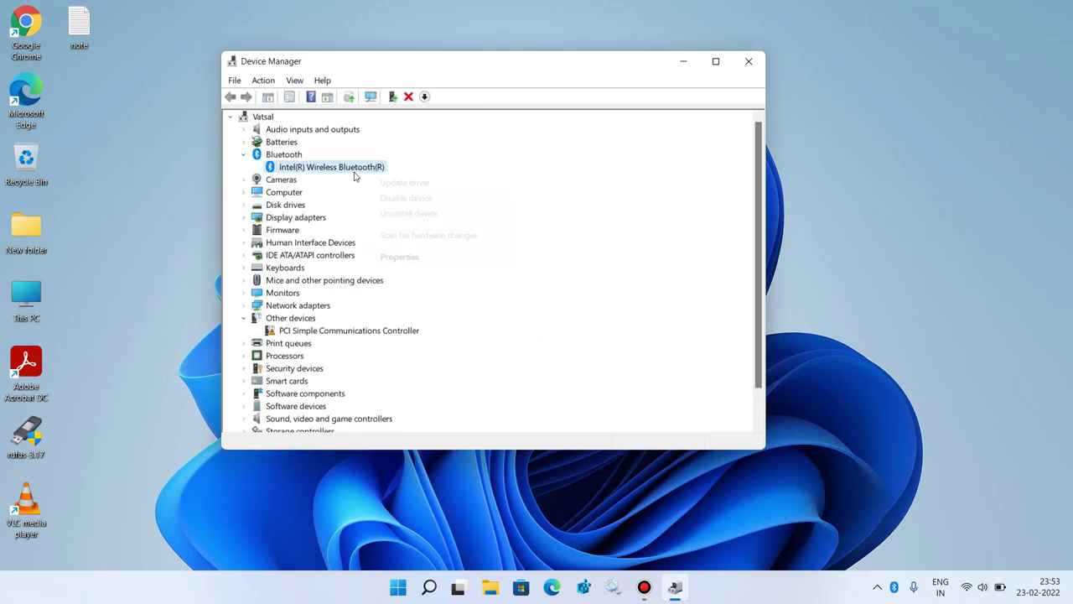
pyautogui.click(382, 214)
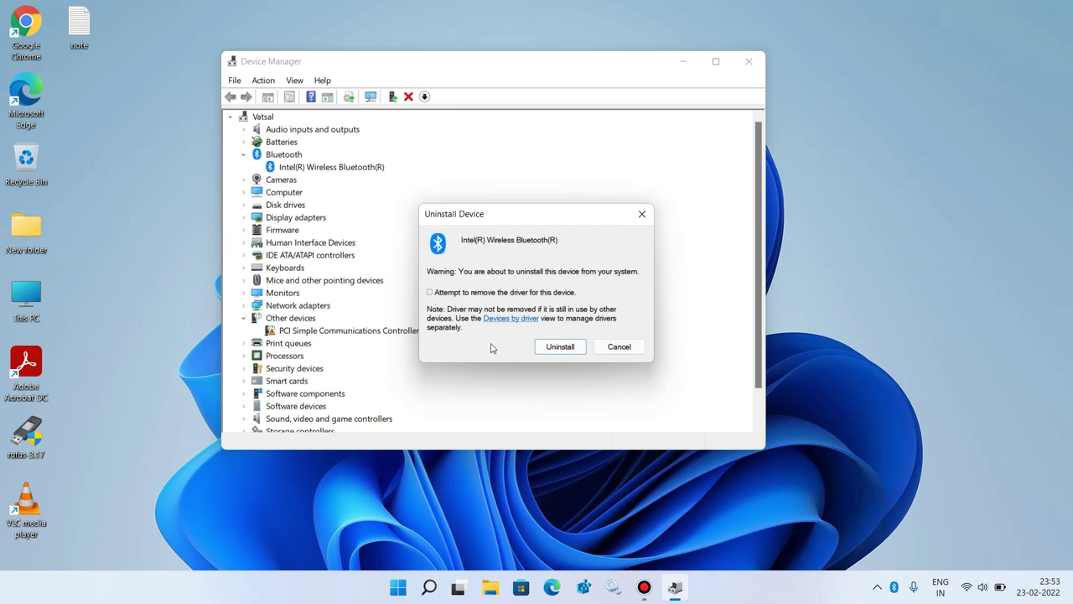
pyautogui.click(556, 347)
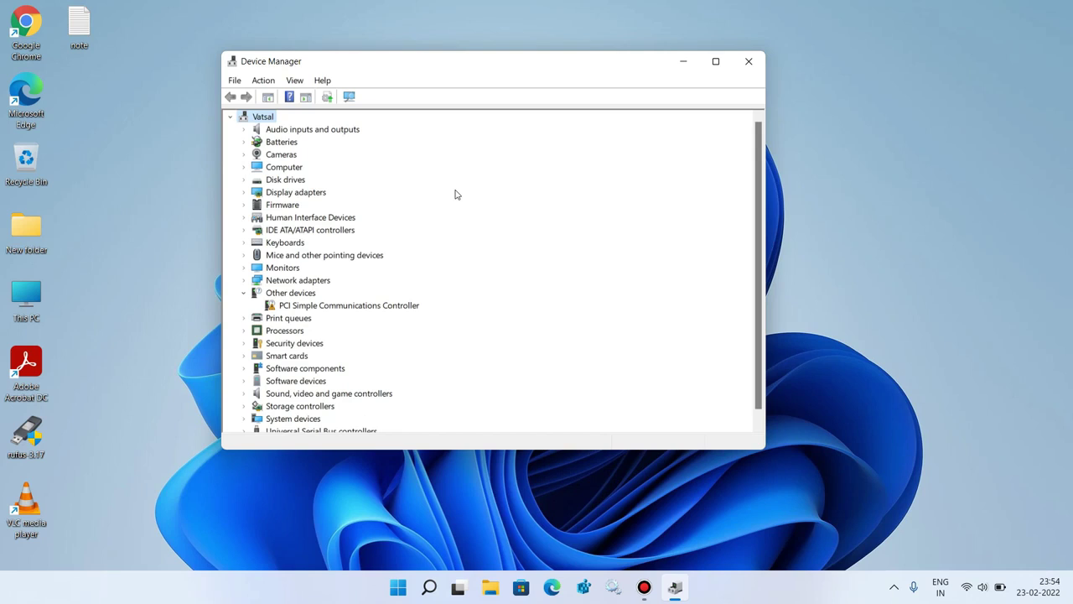
# Scan for hardware changes to reinstall the Bluetooth devices, and expand the Bluetooth category.
pyautogui.click(265, 80)
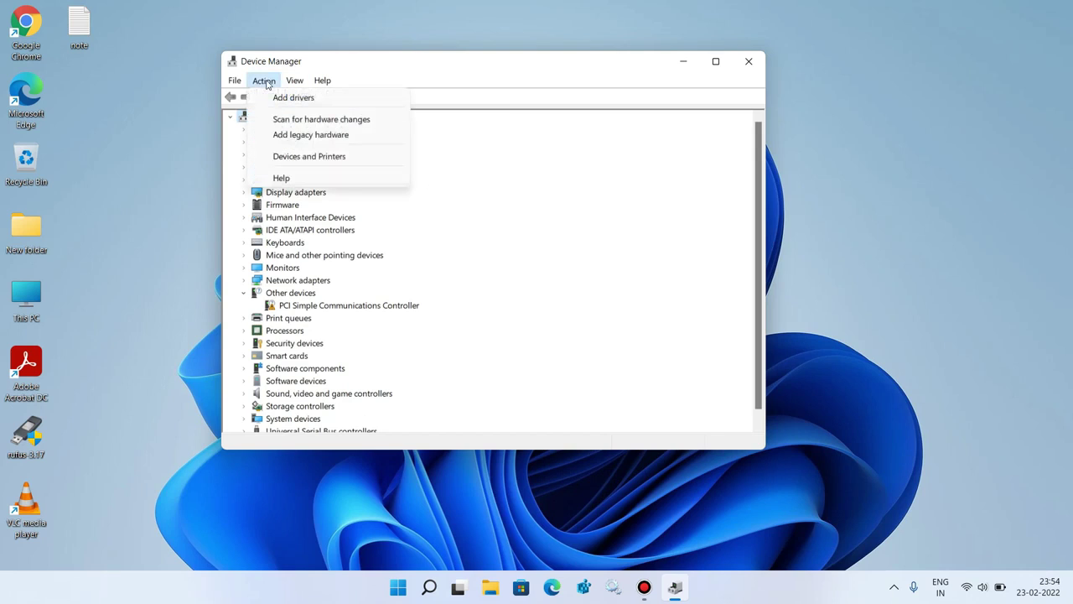
pyautogui.click(305, 122)
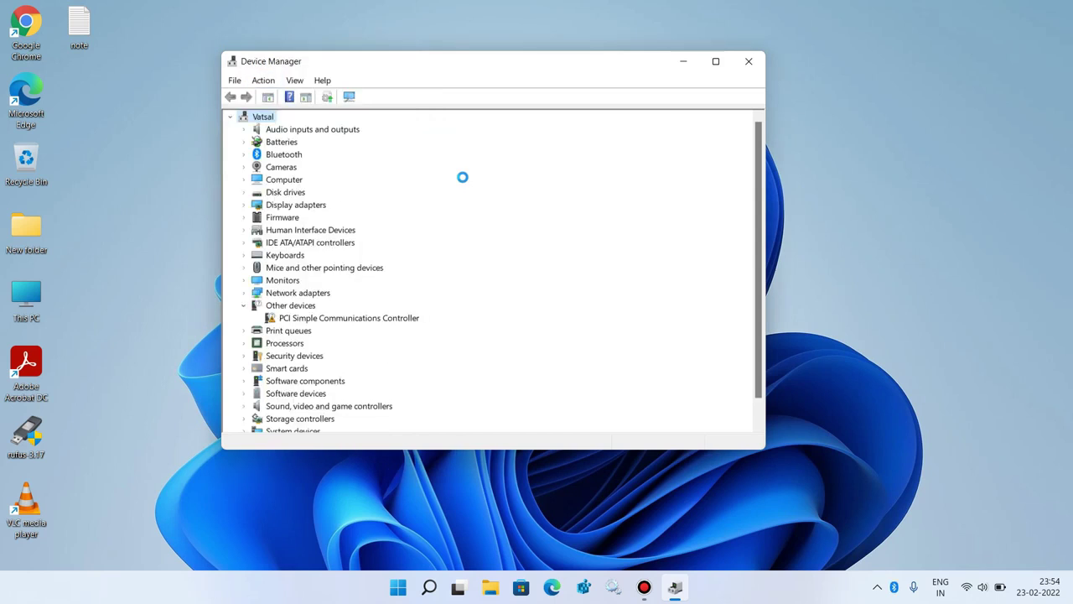
pyautogui.click(244, 155)
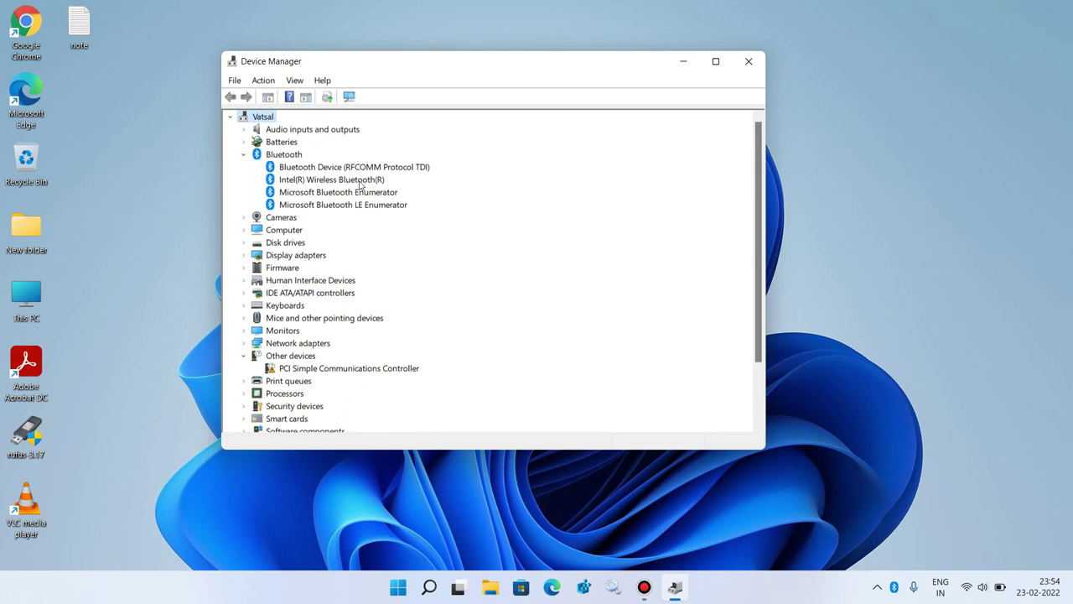
# Update the driver of the Bluetooth Device (RFCOMM Protocol TDI) by searching automatically for drivers.
pyautogui.click(300, 171)
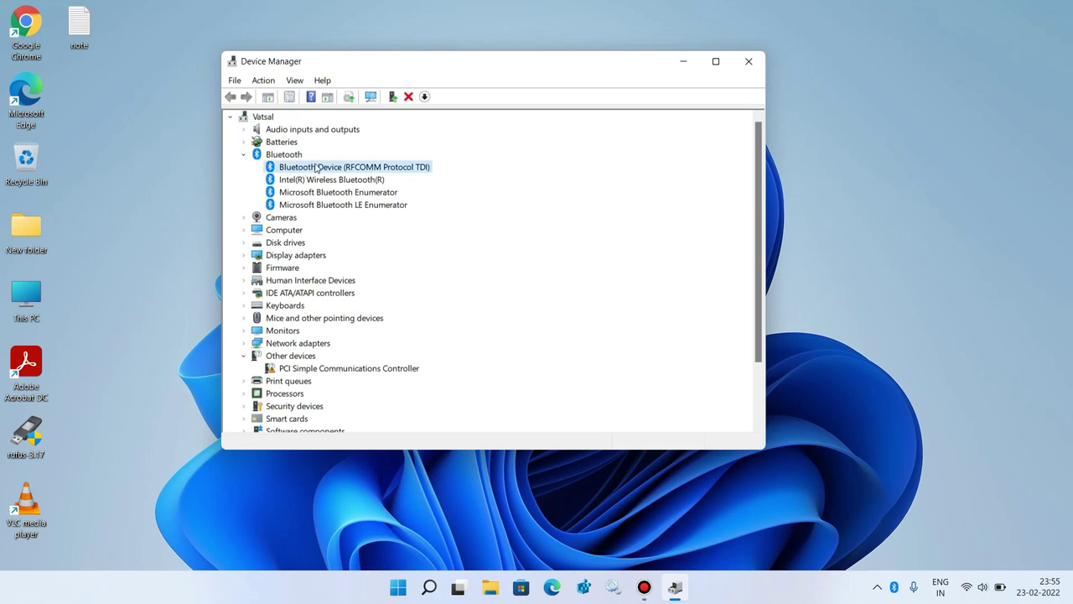
pyautogui.rightClick(316, 168)
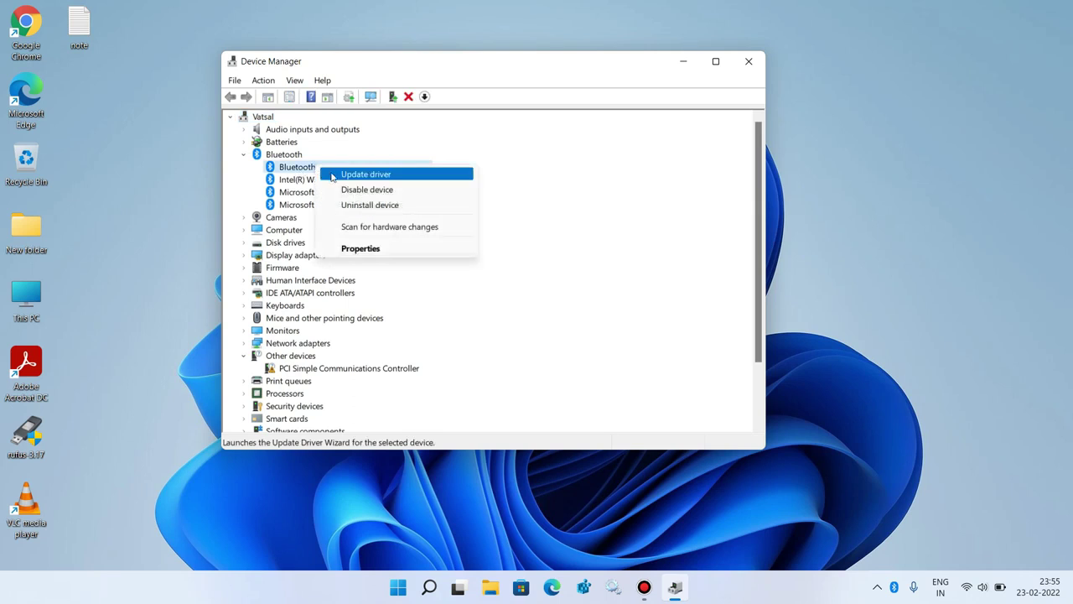
pyautogui.click(340, 177)
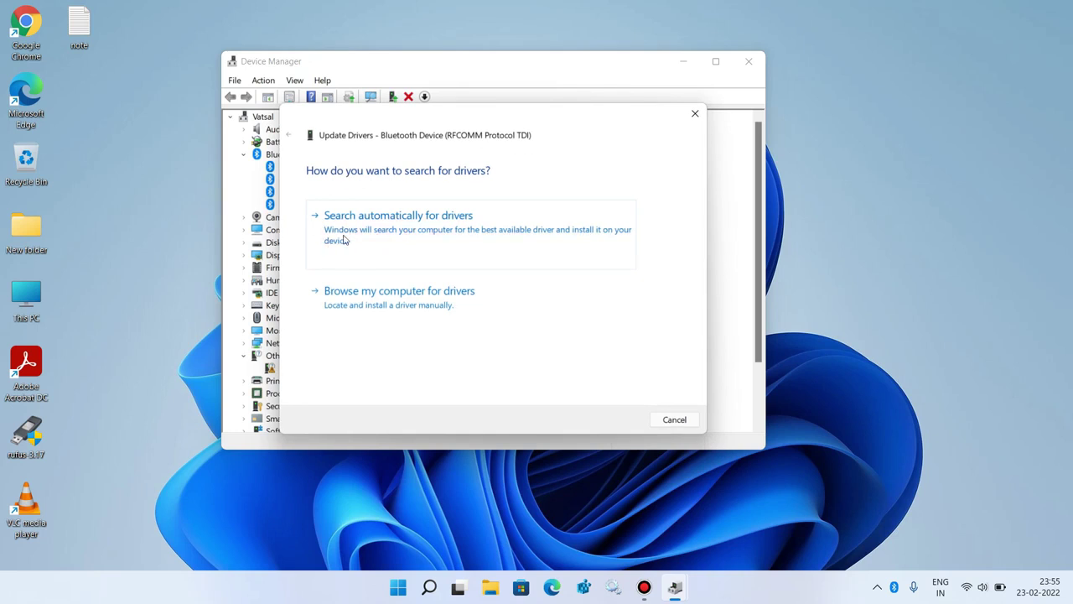
pyautogui.click(382, 239)
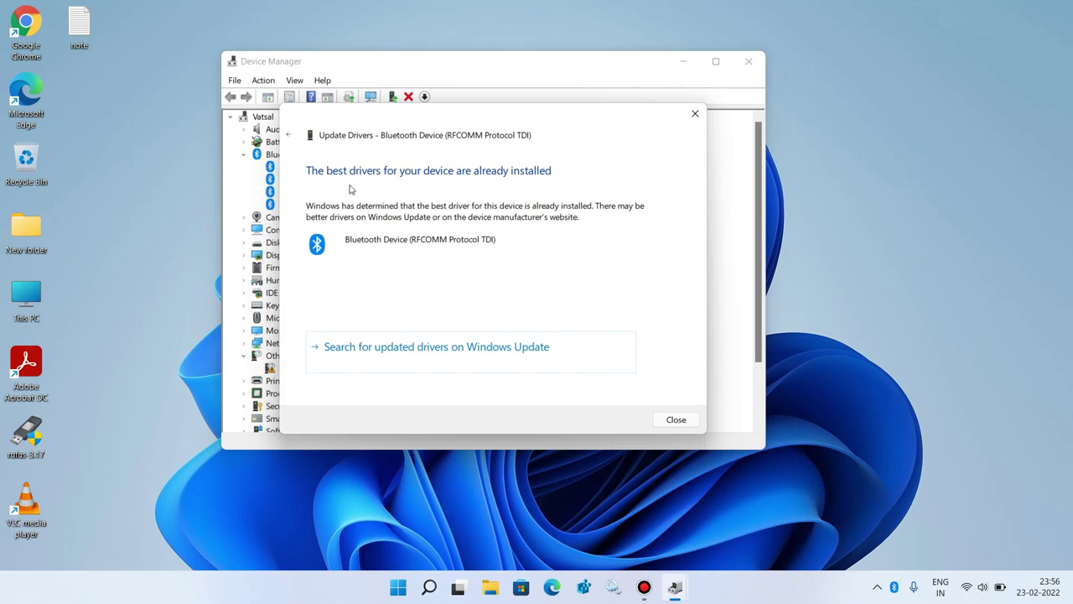
# Install the Bluetooth Device (RFCOMM Protocol TDI) driver from the list of available drivers on the computer.
pyautogui.click(289, 137)
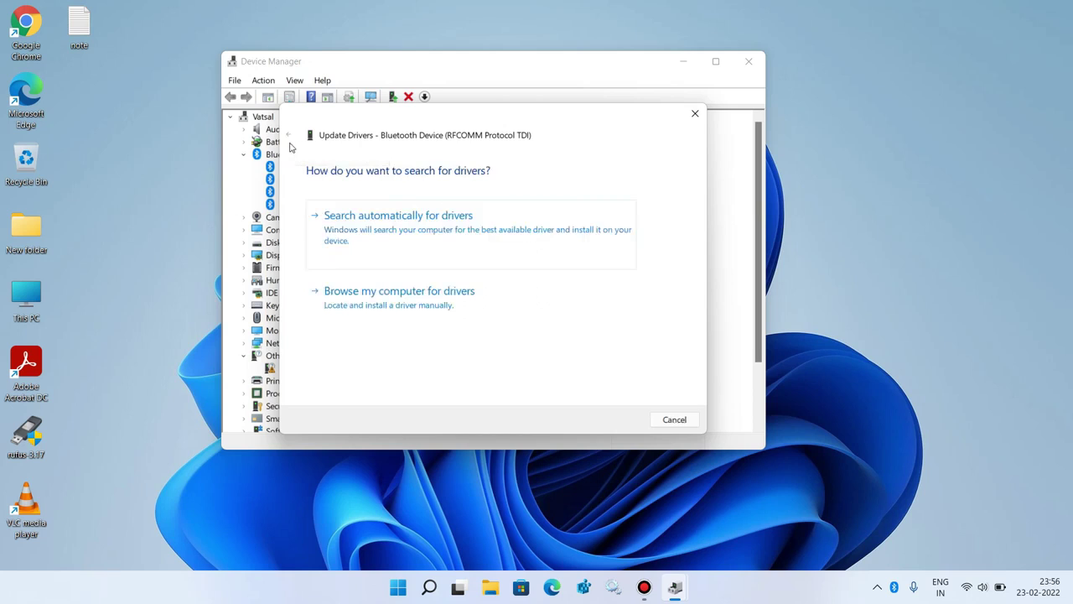
pyautogui.click(386, 304)
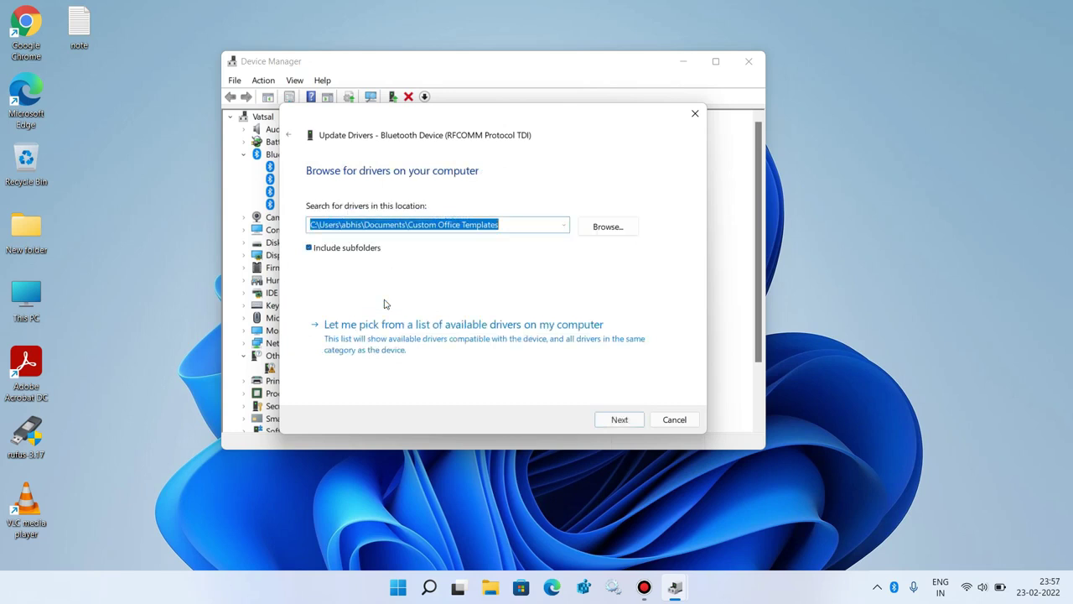
pyautogui.click(444, 351)
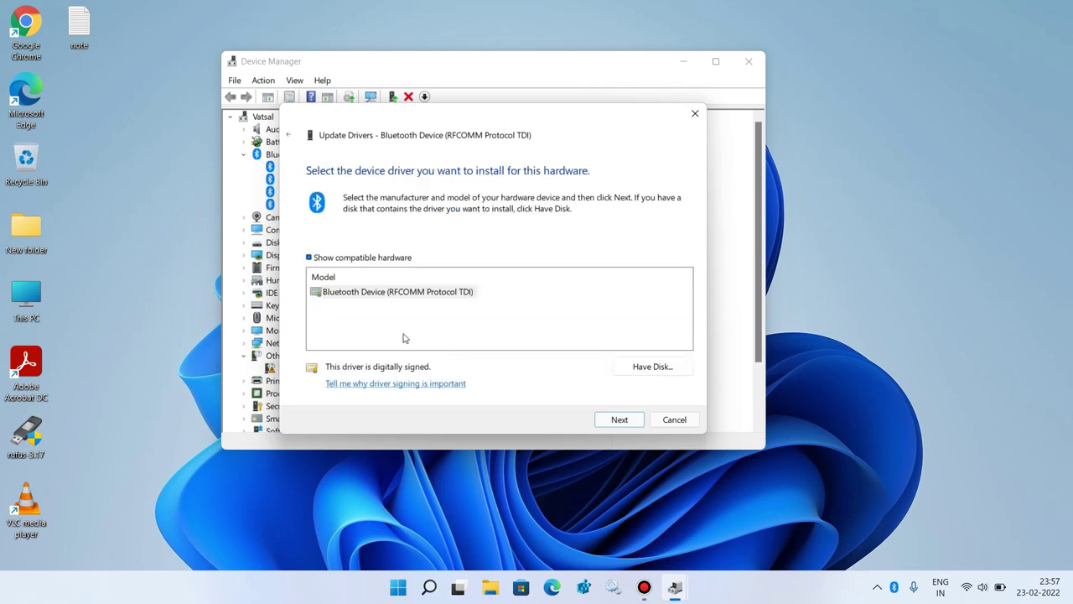
pyautogui.click(363, 295)
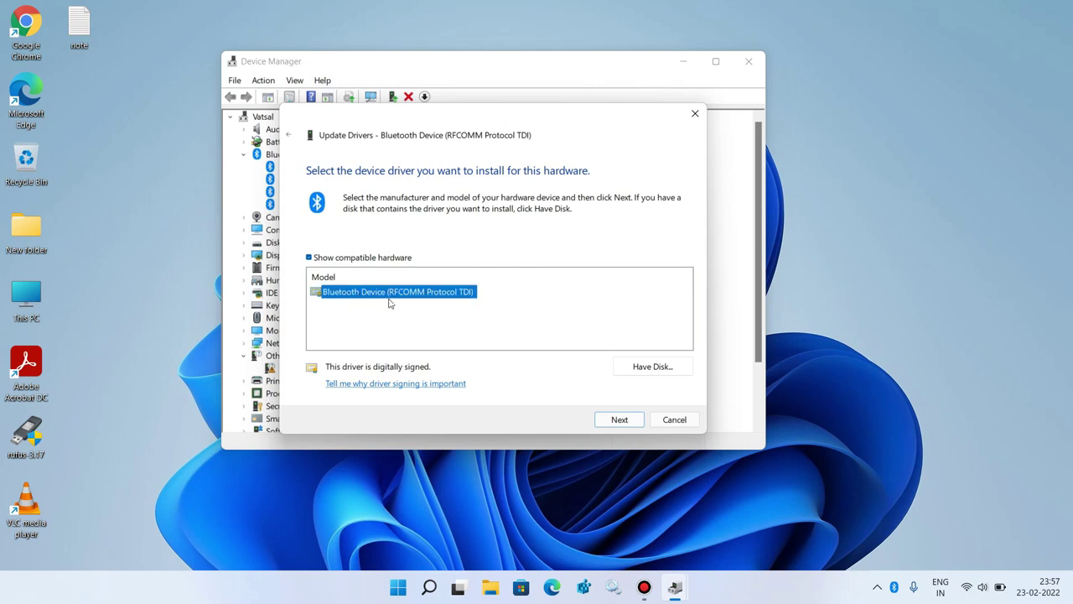
pyautogui.click(608, 419)
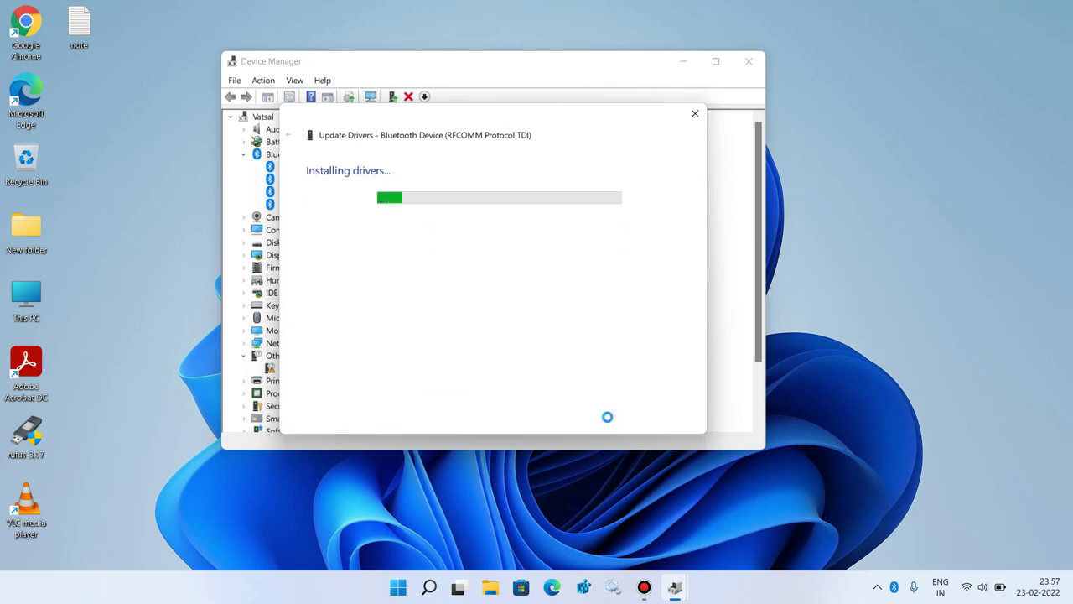
pyautogui.click(676, 420)
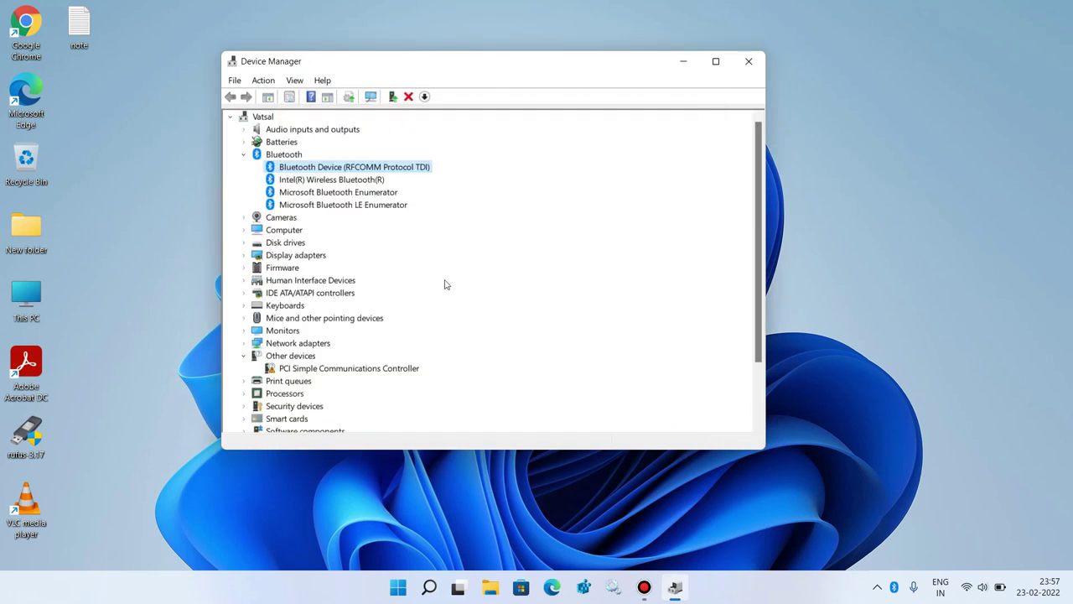
# Update the Intel(R) Wireless Bluetooth(R) driver by searching automatically for drivers.
pyautogui.click(315, 181)
pyautogui.rightClick(316, 183)
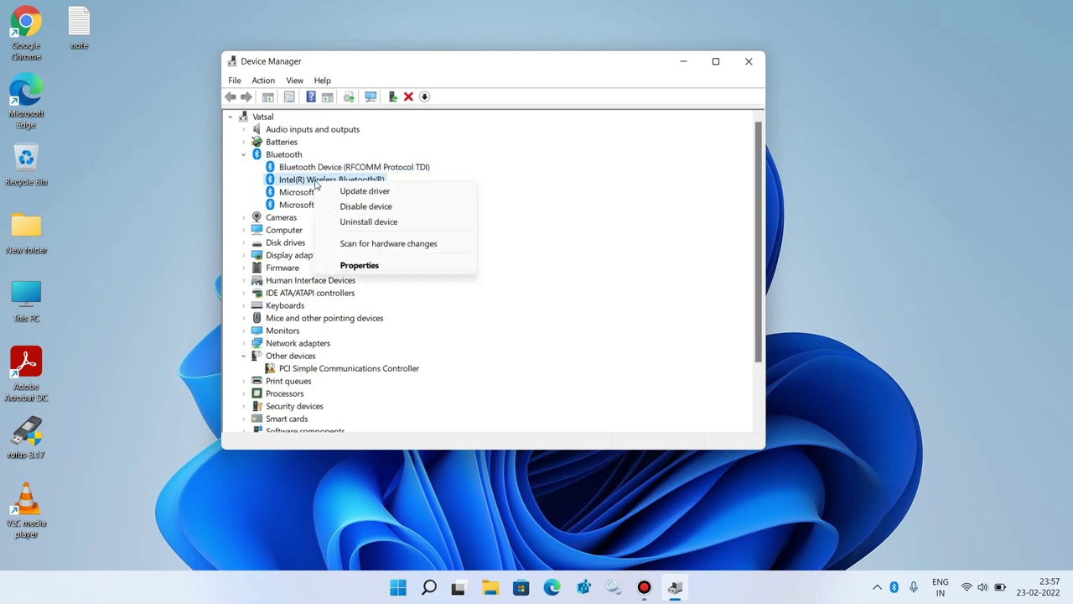
pyautogui.click(348, 196)
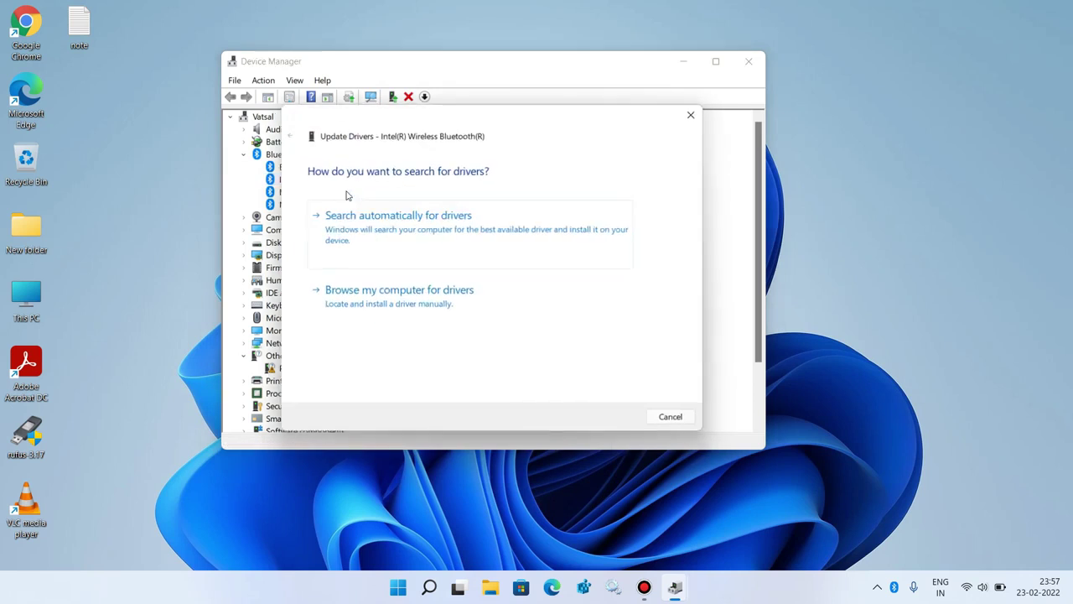
pyautogui.click(366, 239)
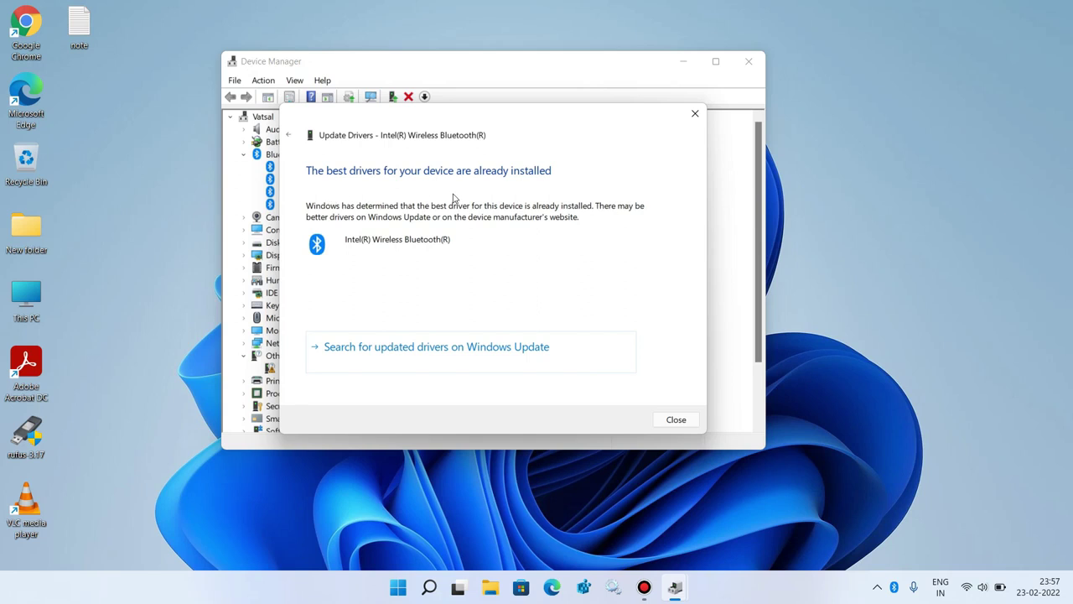
# Install the Intel(R) Wireless Bluetooth(R) driver from the list of available drivers on the computer.
pyautogui.click(289, 135)
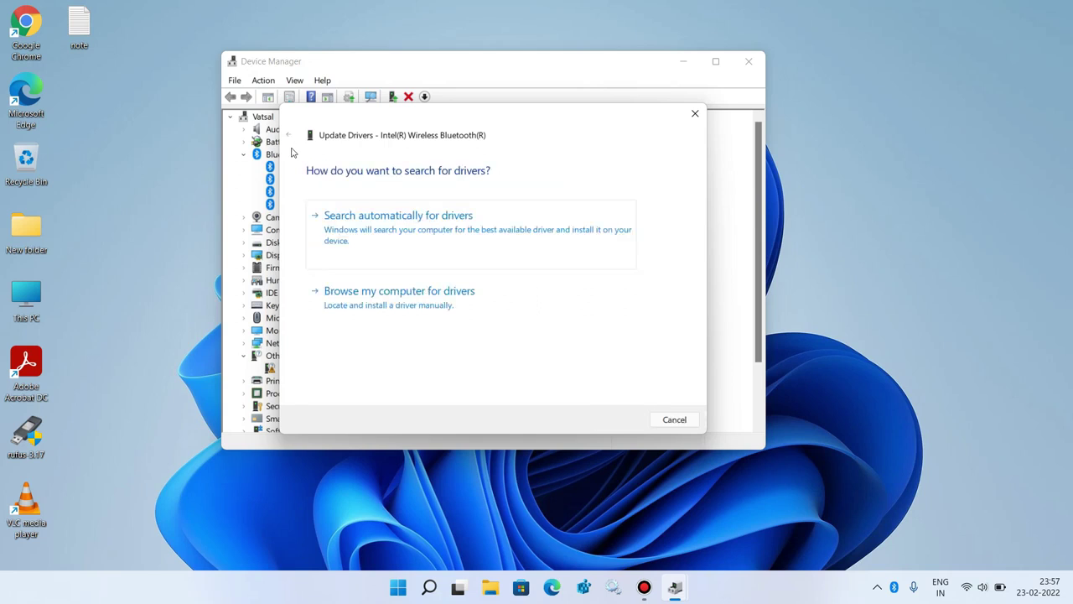
pyautogui.click(349, 305)
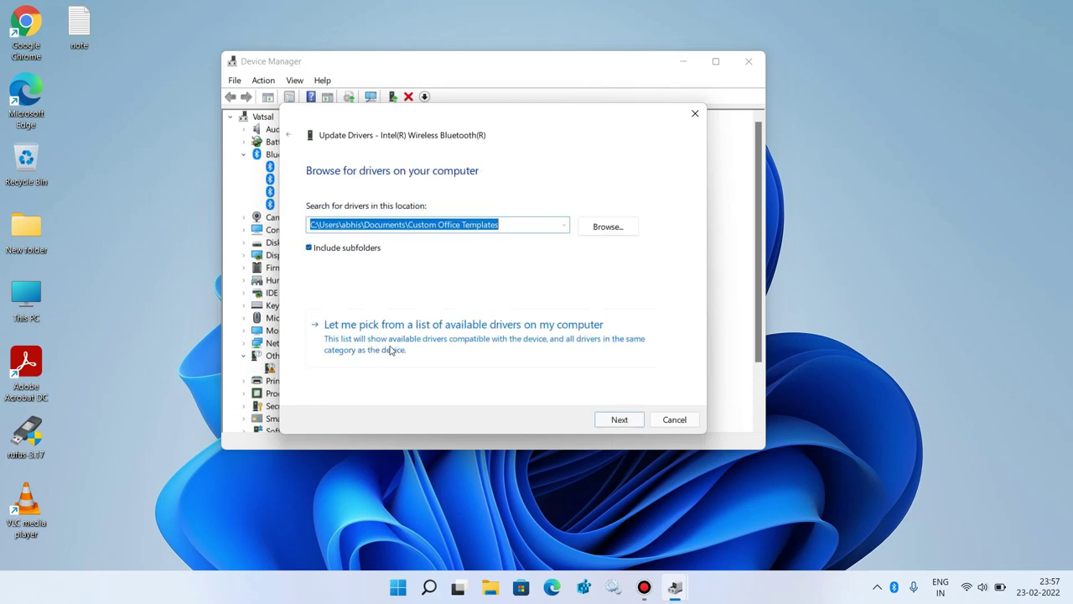
pyautogui.click(444, 348)
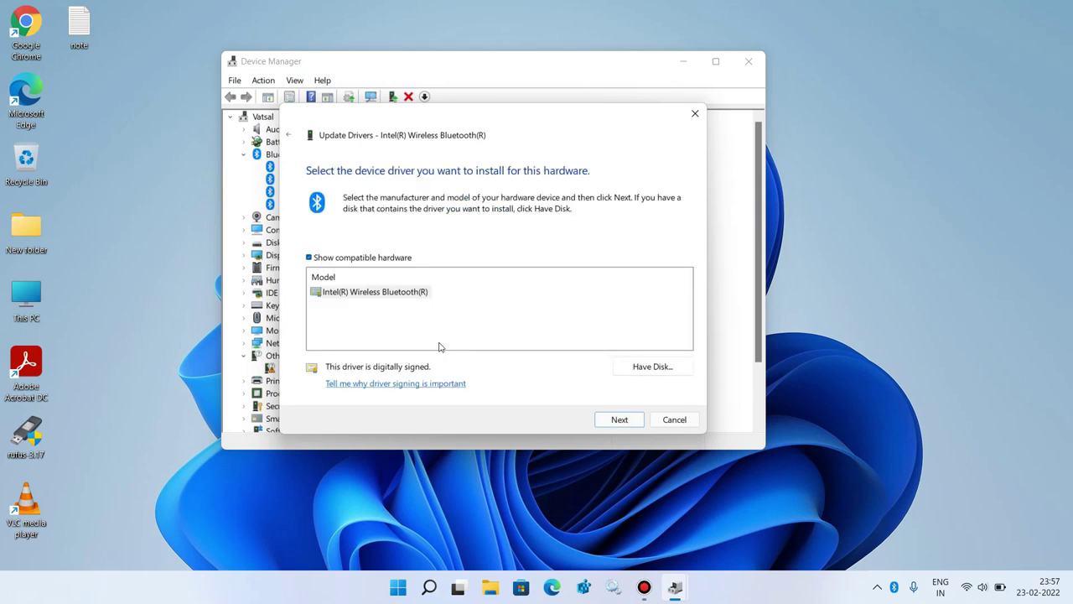
pyautogui.click(344, 293)
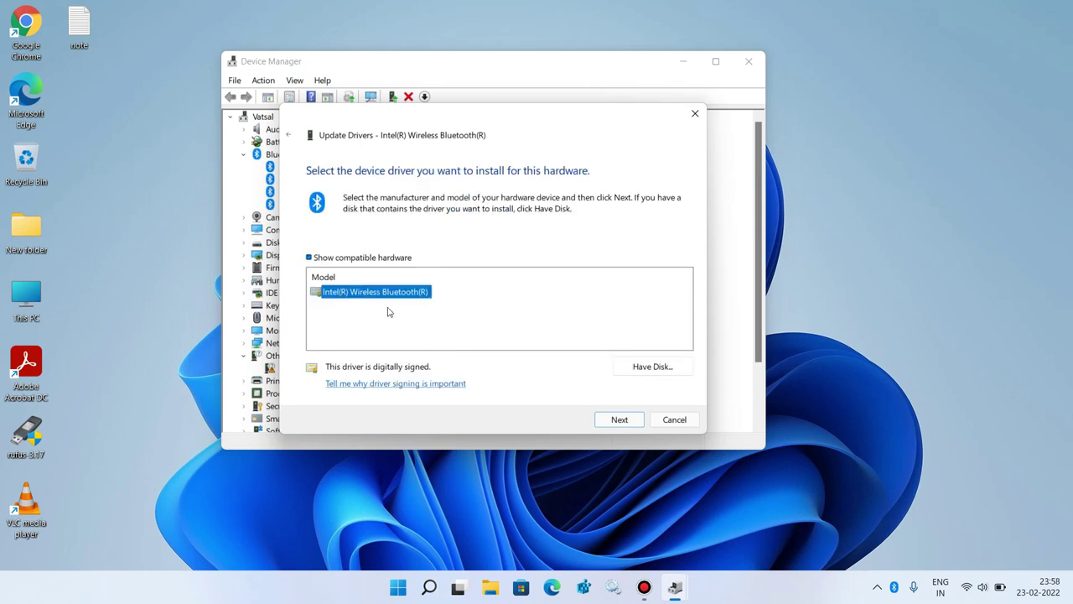
pyautogui.click(620, 419)
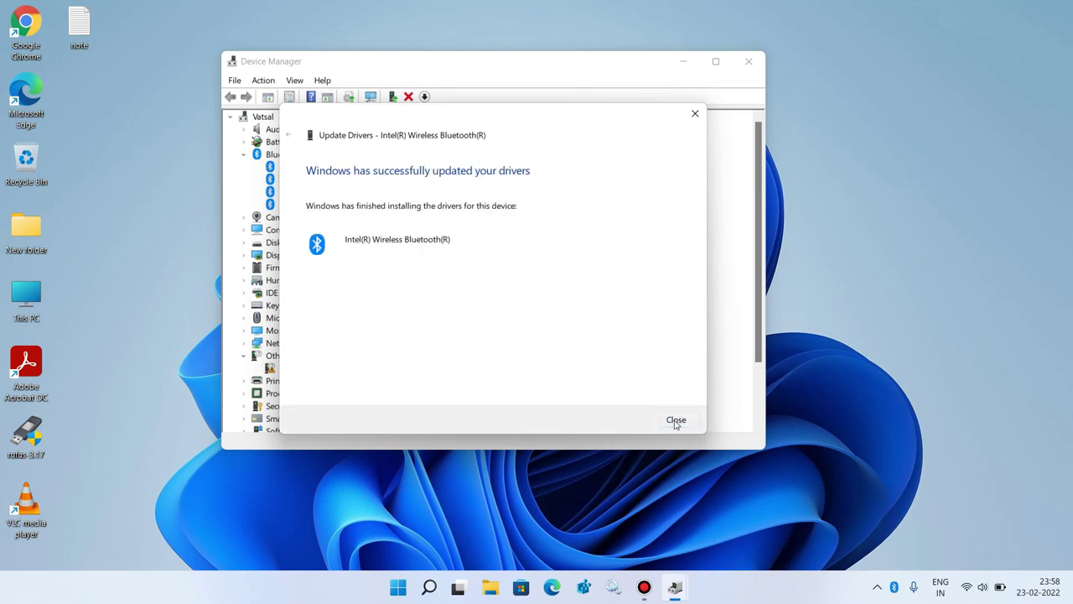
pyautogui.click(676, 420)
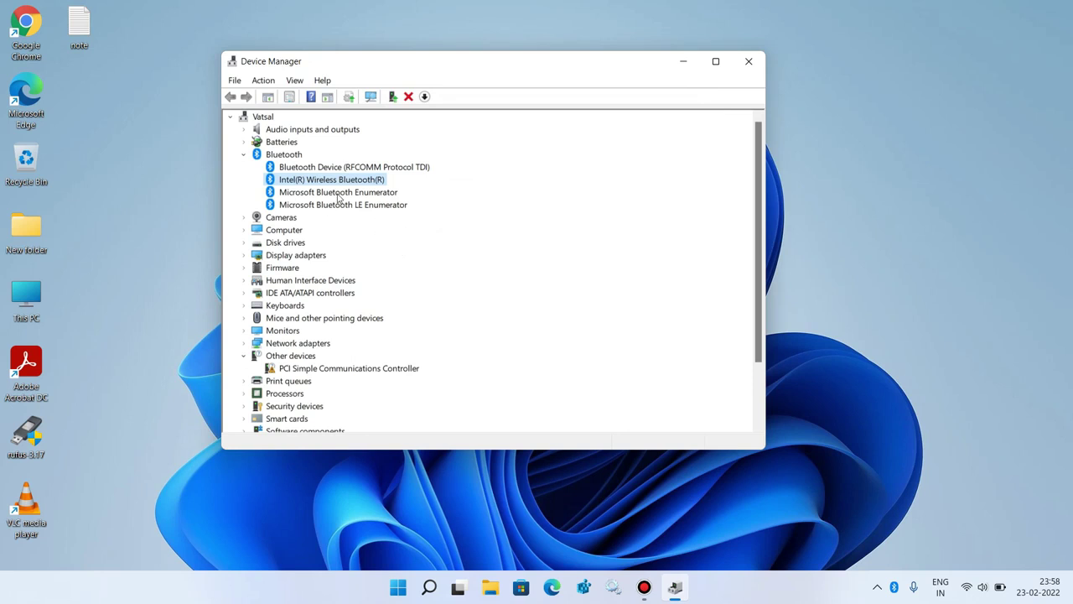
# Update the Microsoft Bluetooth Enumerator driver by searching automatically for drivers.
pyautogui.click(339, 194)
pyautogui.rightClick(338, 195)
pyautogui.click(369, 204)
pyautogui.click(381, 235)
# Install the Microsoft Bluetooth Enumerator driver from the list of available drivers on the computer.
pyautogui.click(290, 135)
pyautogui.click(379, 295)
pyautogui.click(447, 327)
pyautogui.click(412, 291)
pyautogui.click(617, 419)
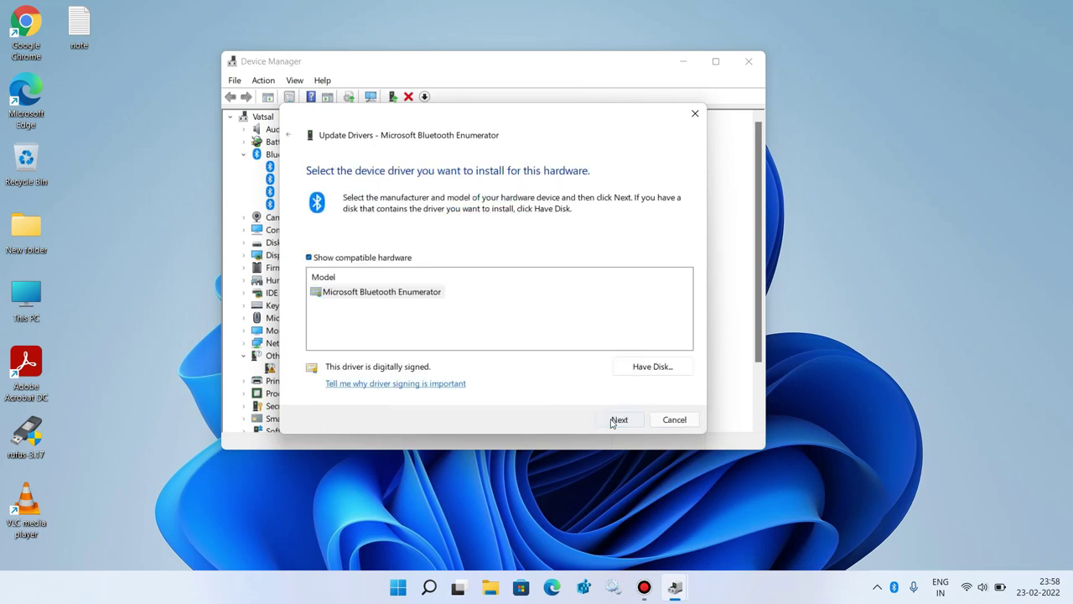
pyautogui.click(676, 419)
# Update the Microsoft Bluetooth LE Enumerator driver by searching automatically for drivers.
pyautogui.rightClick(362, 206)
pyautogui.click(368, 216)
pyautogui.click(388, 213)
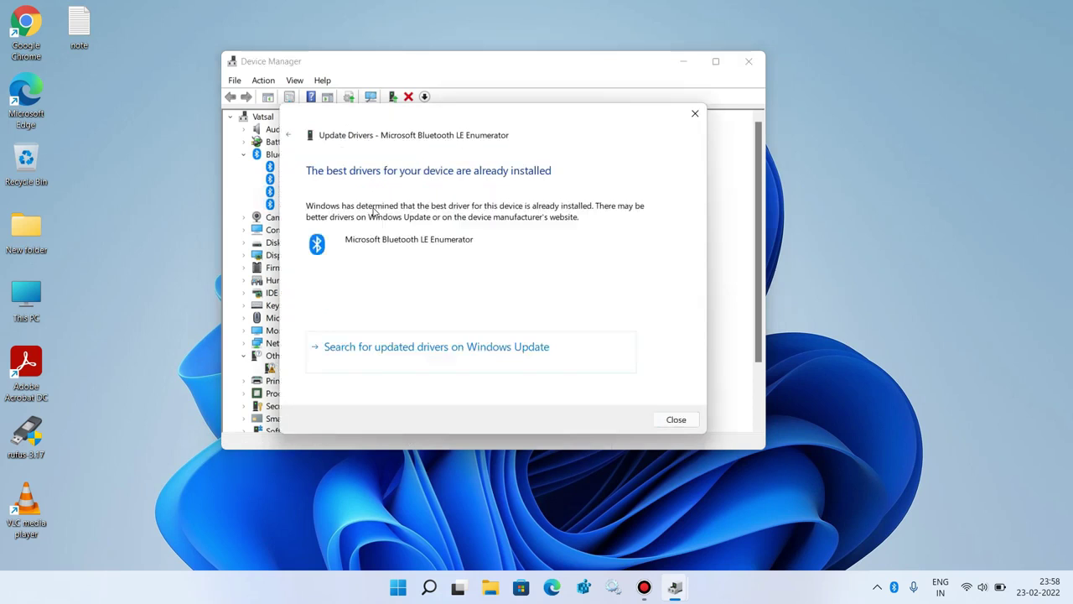
# Install the Microsoft Bluetooth LE Enumerator driver from the computer's list of available drivers, and close Device Manager.
pyautogui.click(287, 135)
pyautogui.click(339, 288)
pyautogui.click(352, 315)
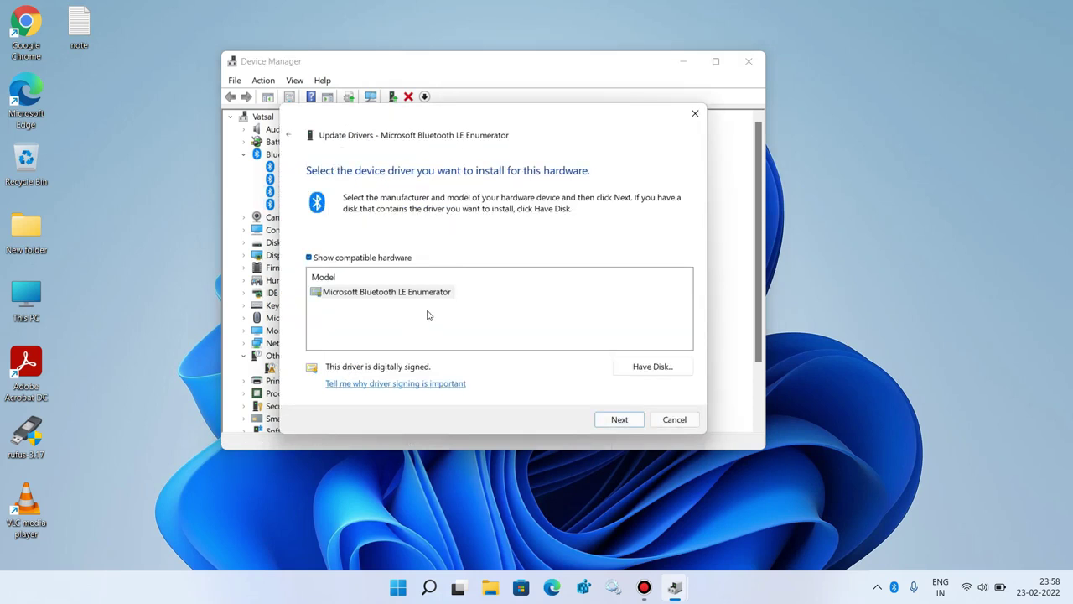
pyautogui.click(620, 419)
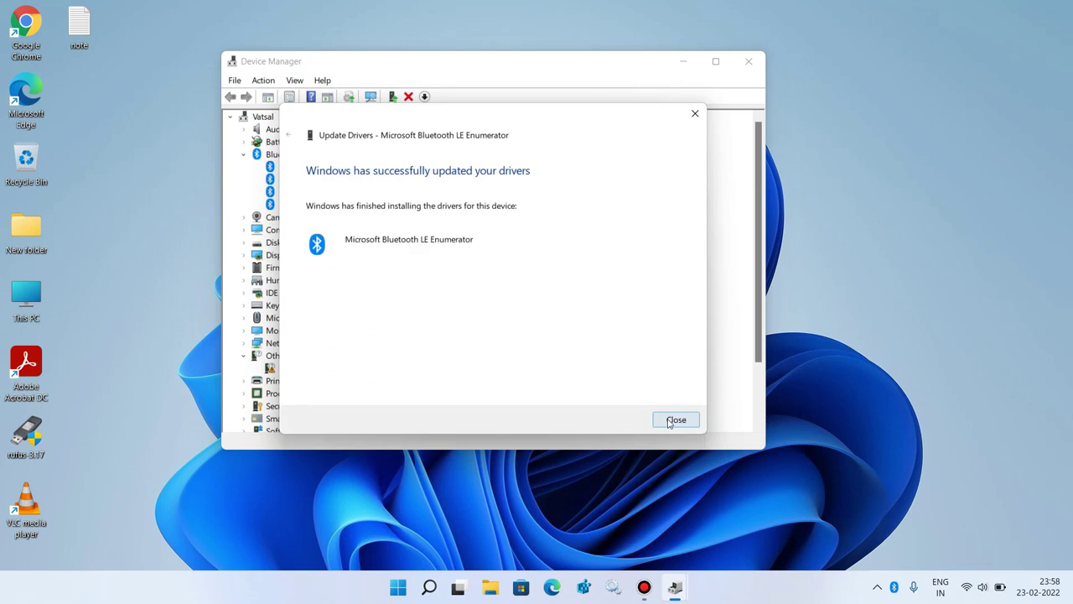
pyautogui.click(673, 419)
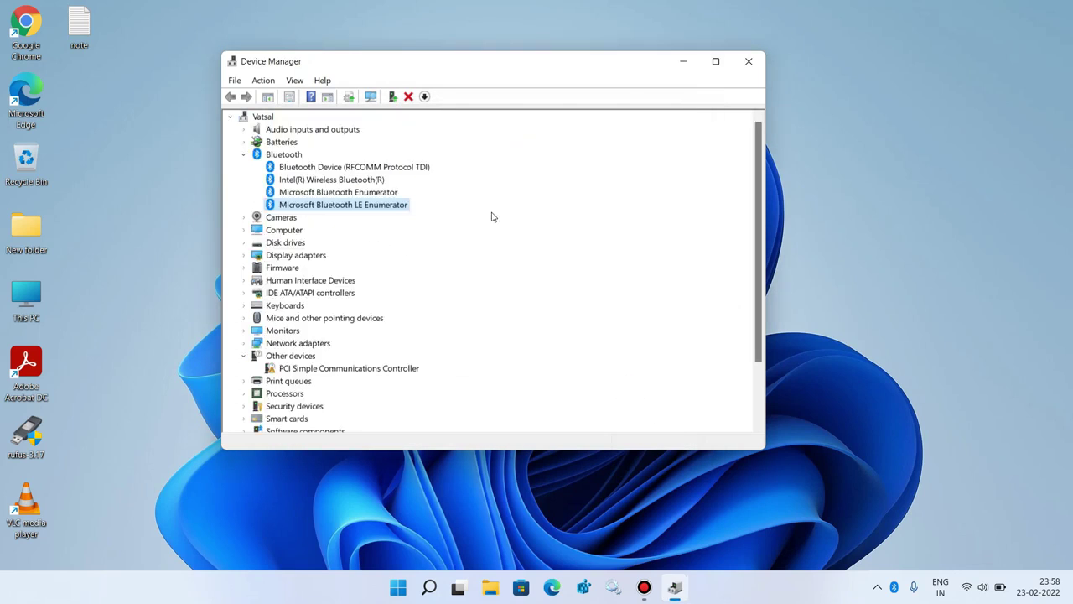
pyautogui.click(749, 61)
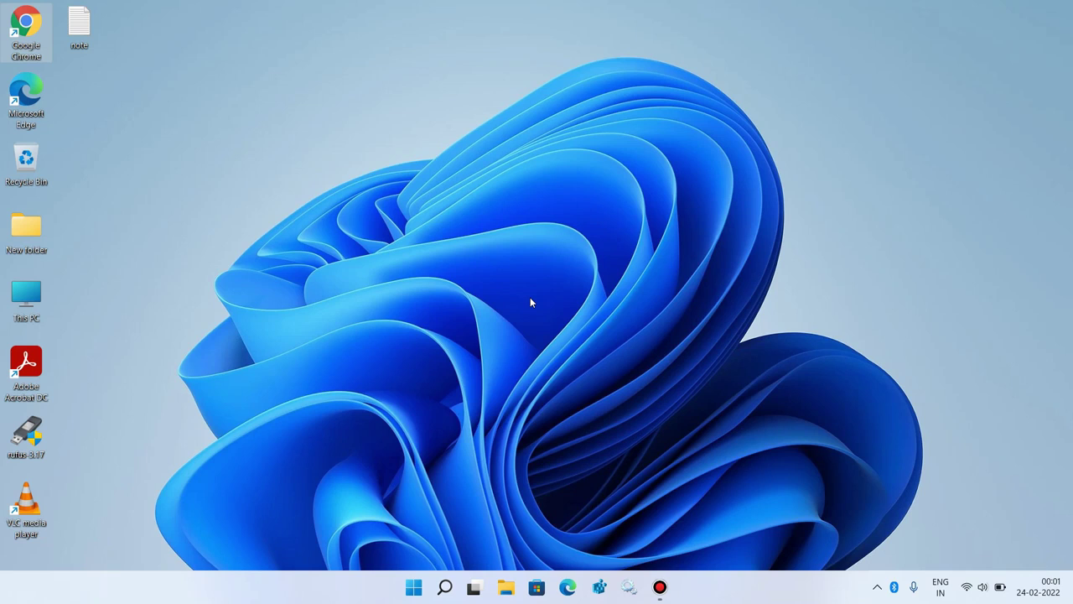
# Pair the Redmi 9 Power as a new Bluetooth device in the Windows Bluetooth & devices settings, and close Settings.
pyautogui.rightClick(414, 587)
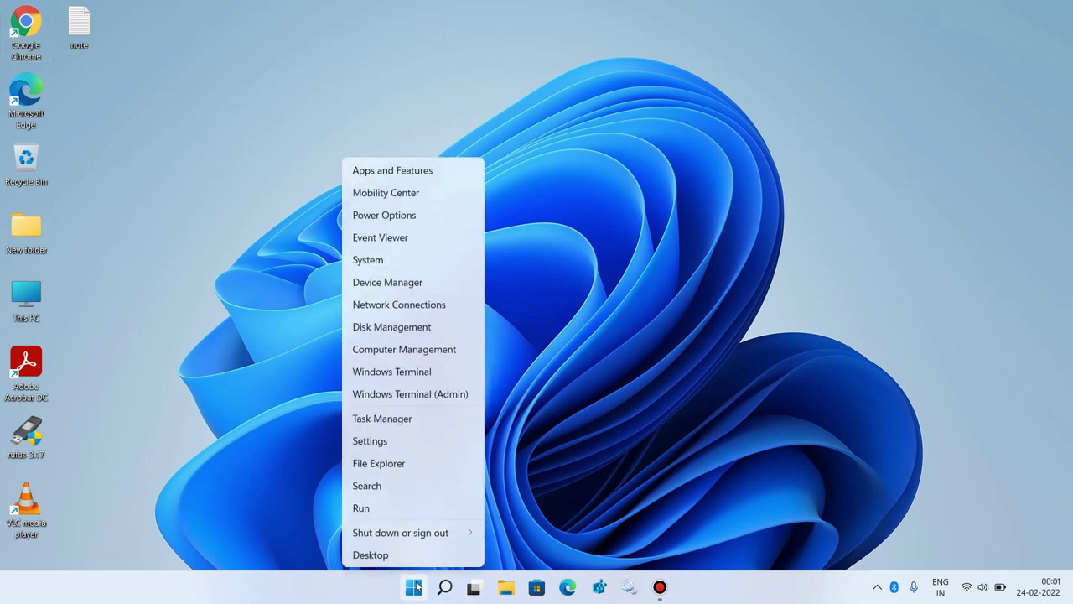
pyautogui.click(394, 439)
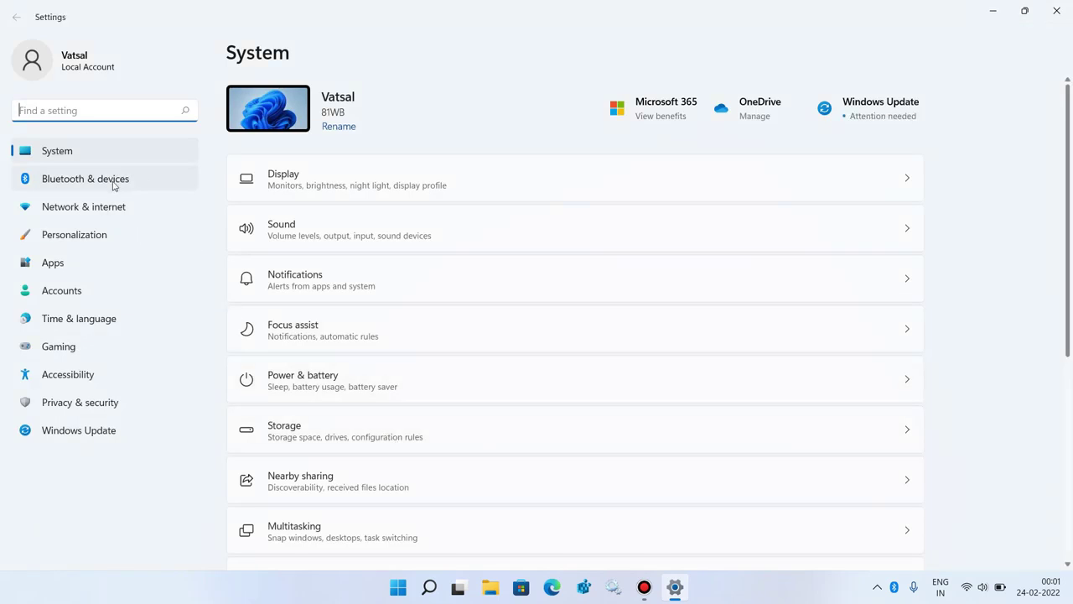
pyautogui.click(143, 181)
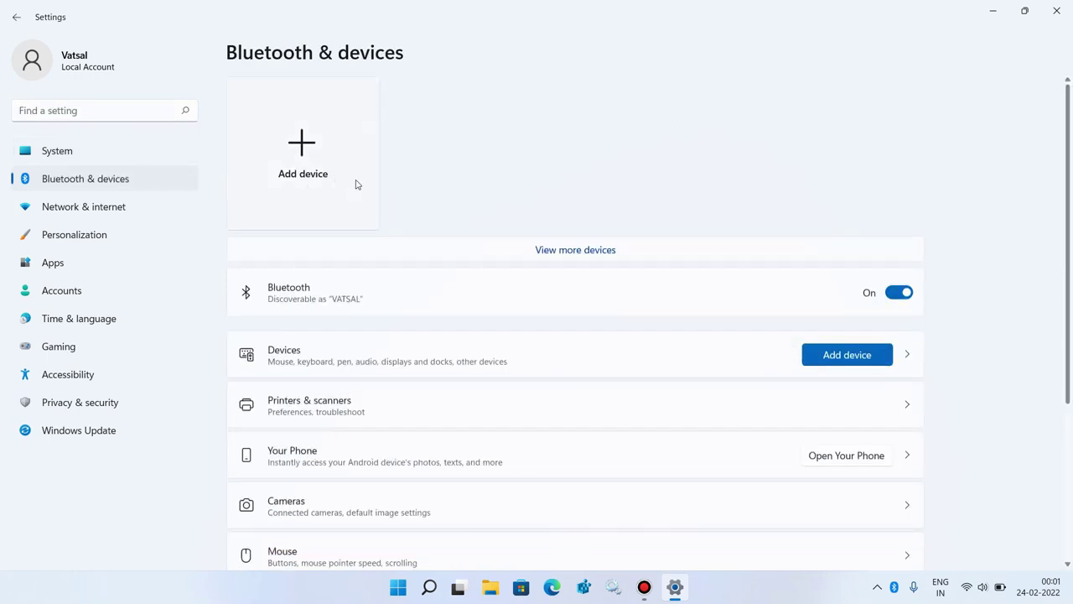
pyautogui.click(318, 195)
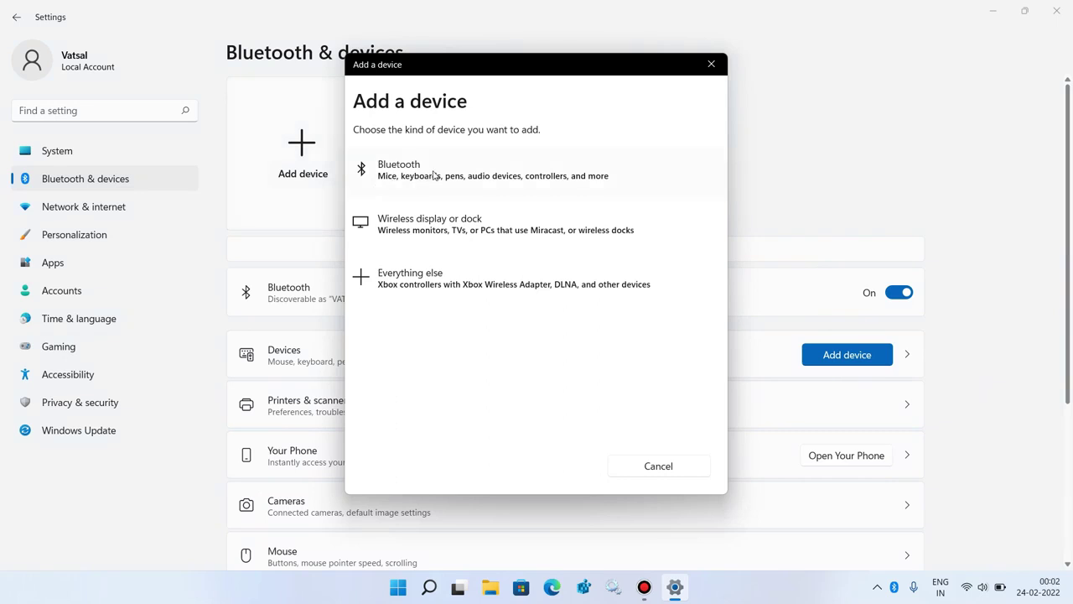
pyautogui.click(405, 175)
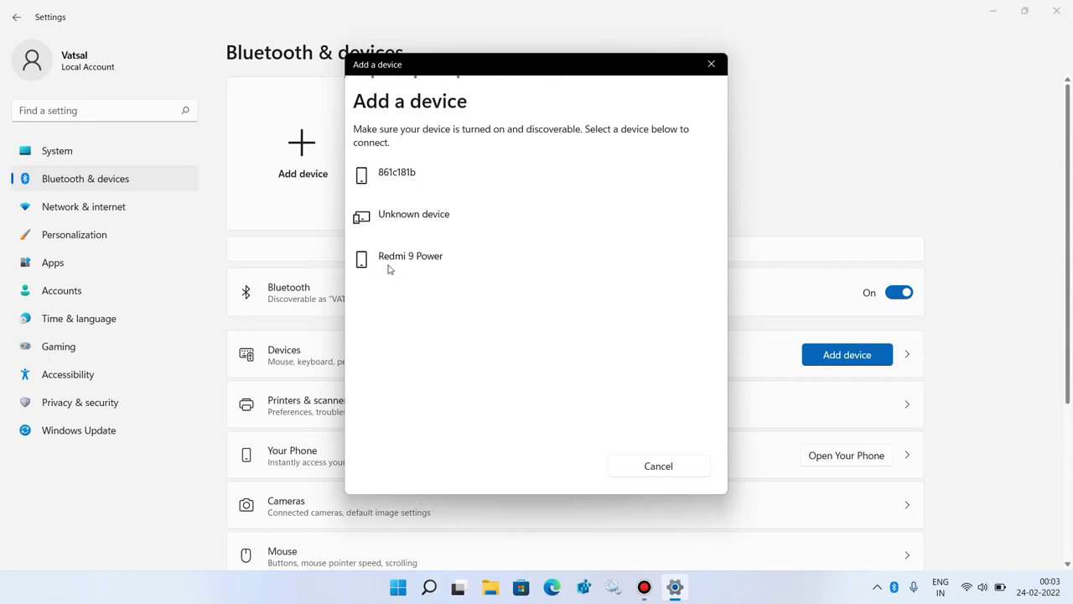
pyautogui.click(420, 264)
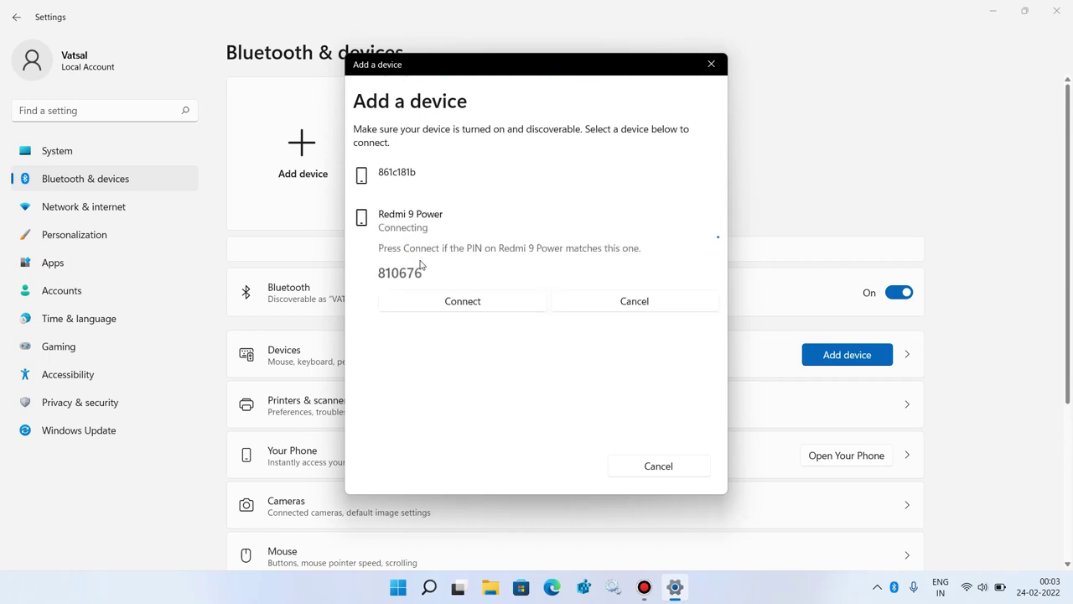
pyautogui.click(449, 304)
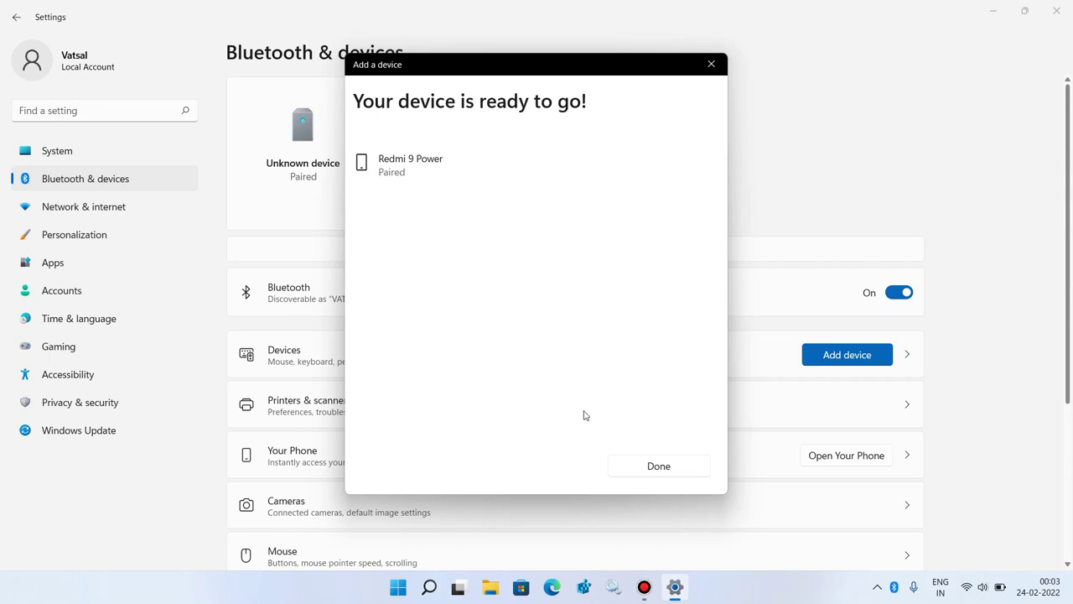
pyautogui.click(649, 467)
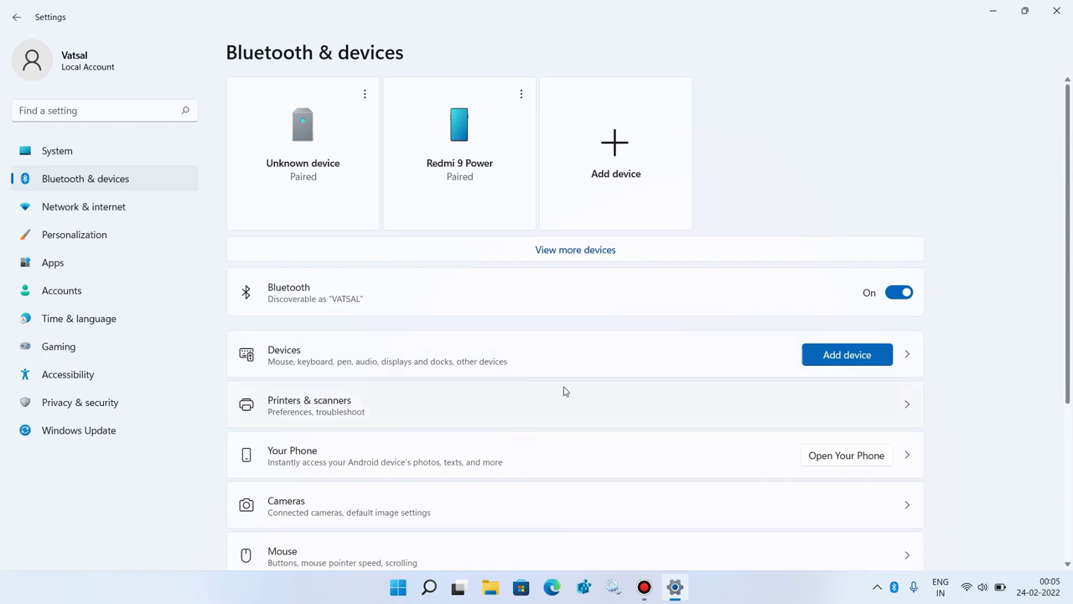
pyautogui.click(1056, 14)
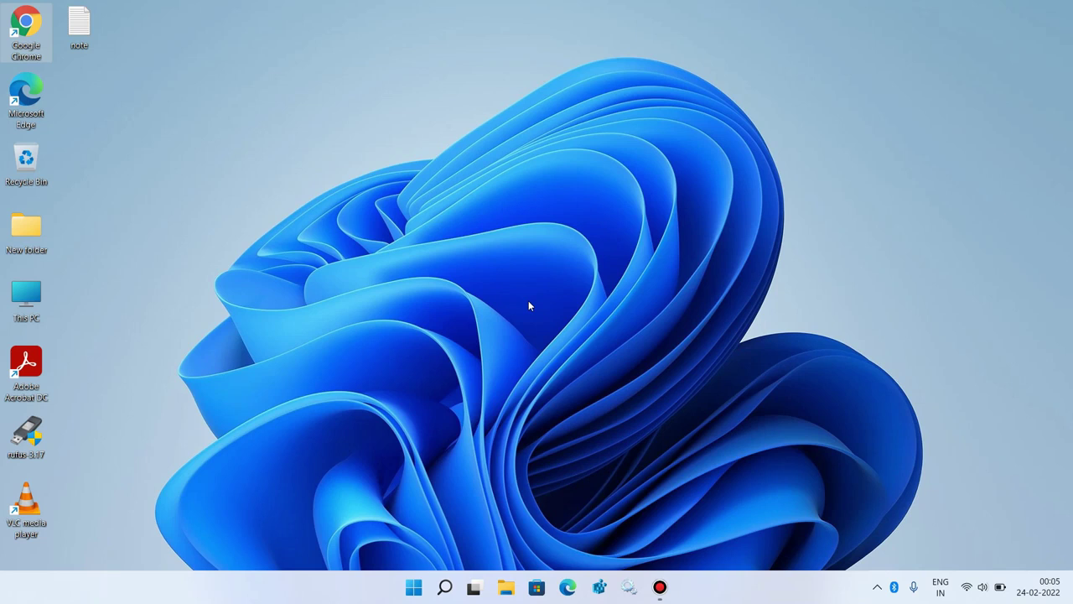
# Run the Bluetooth troubleshooter from the other troubleshooters in the Windows system settings, and close it when it completes.
pyautogui.rightClick(415, 586)
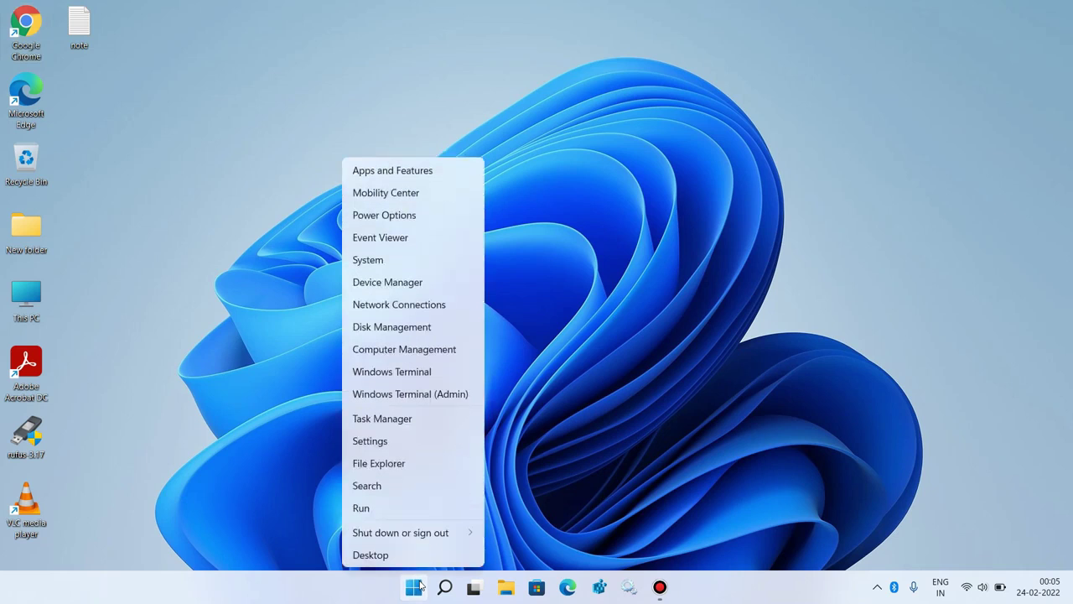
pyautogui.click(371, 441)
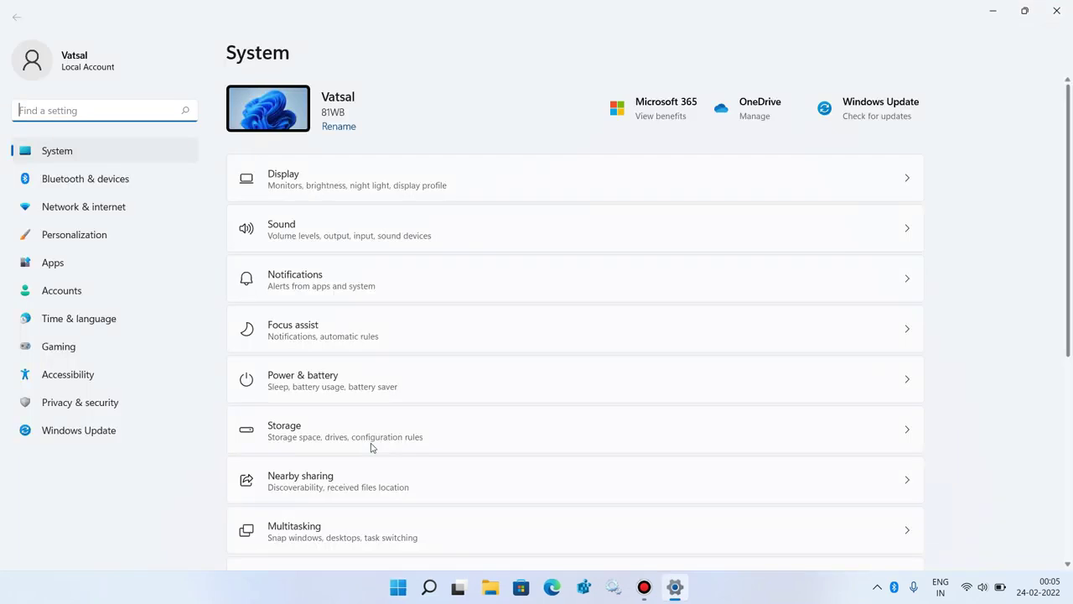
pyautogui.scroll(-5, 371, 446)
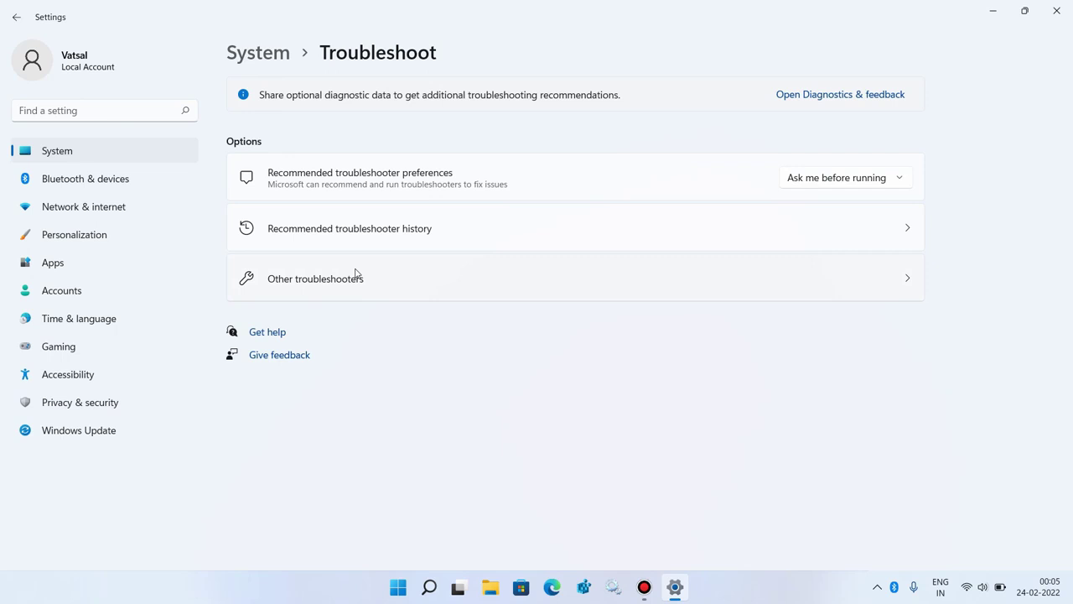
pyautogui.click(356, 291)
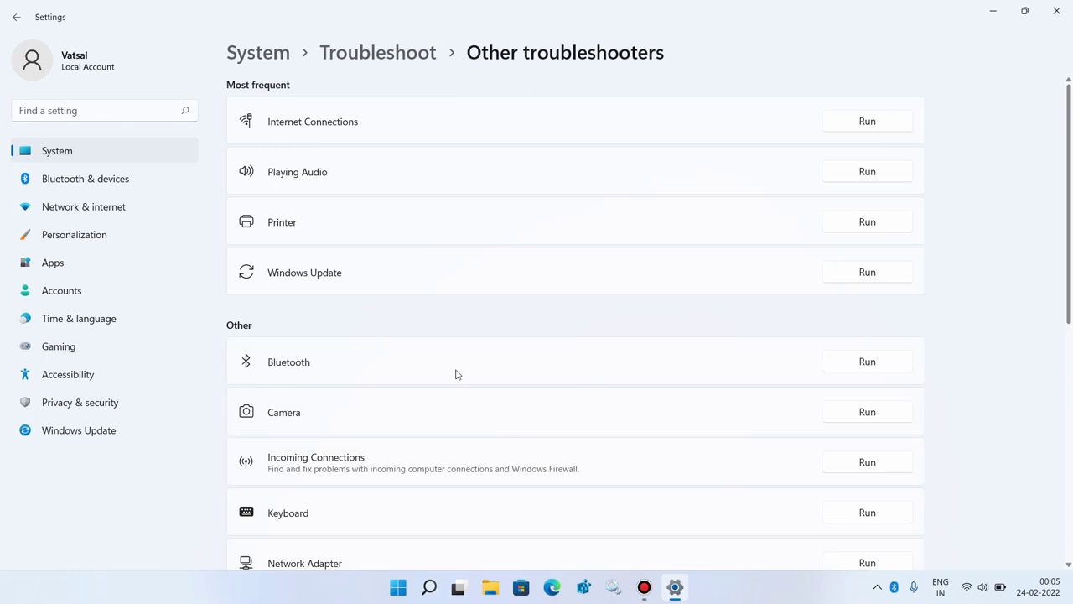
pyautogui.click(841, 366)
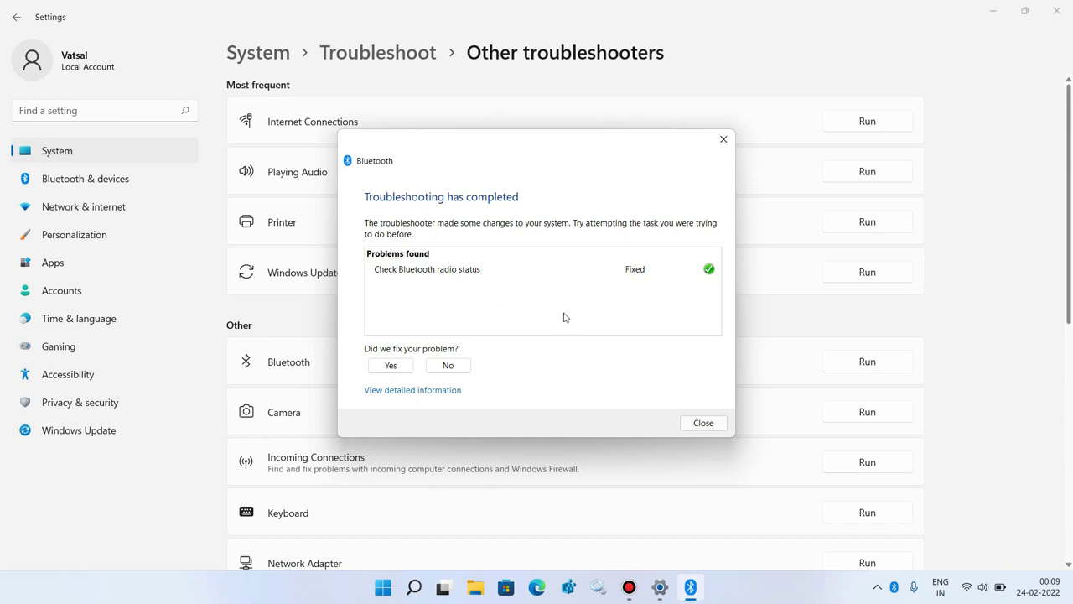
pyautogui.click(702, 423)
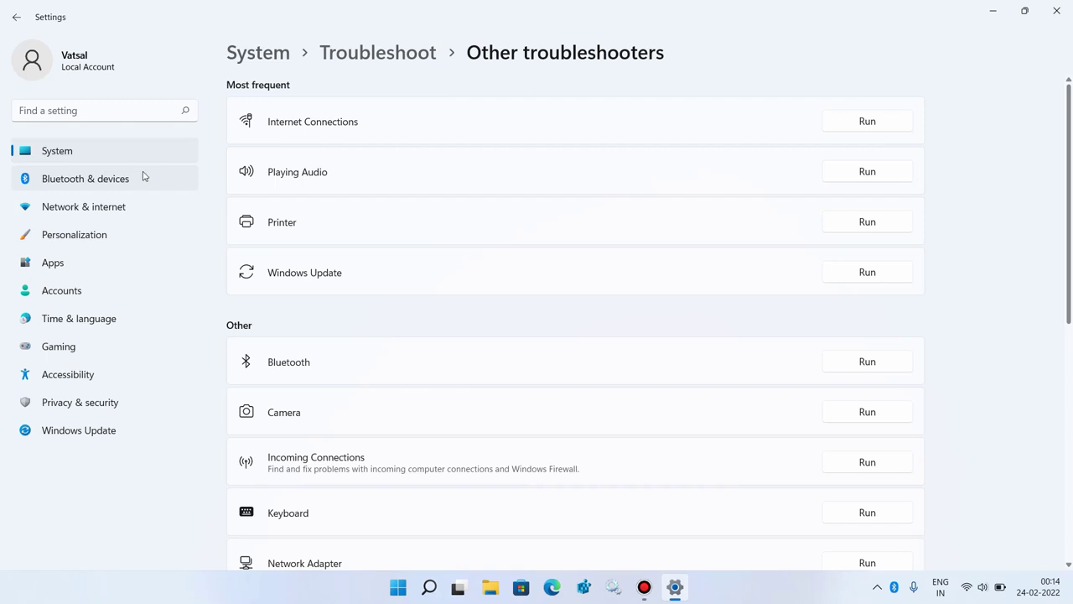
# Check the Bluetooth state and the paired devices under Bluetooth & devices, and close Settings.
pyautogui.click(113, 181)
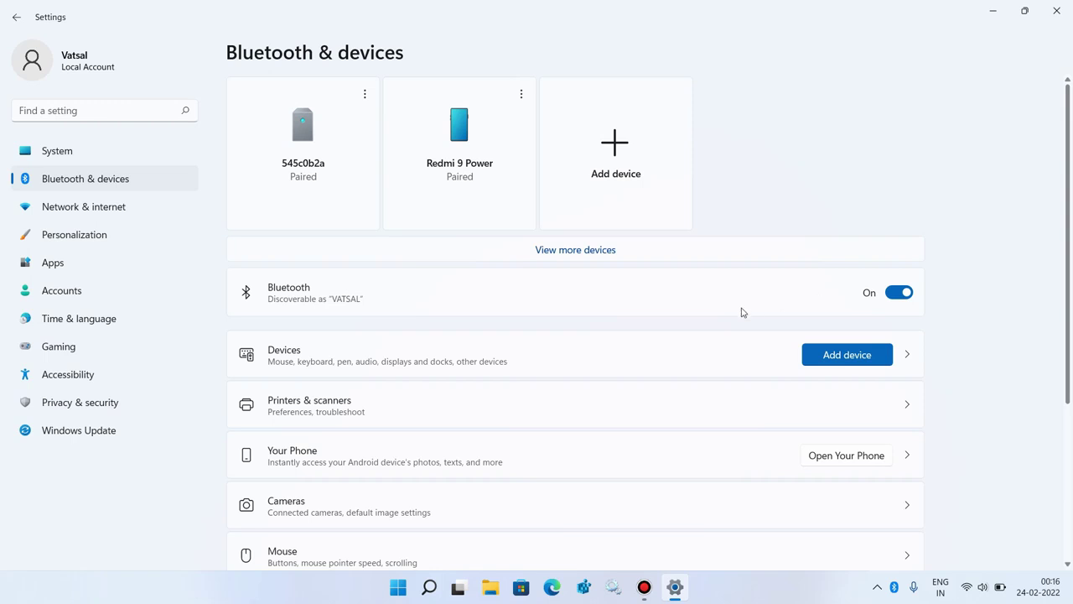
pyautogui.click(1056, 11)
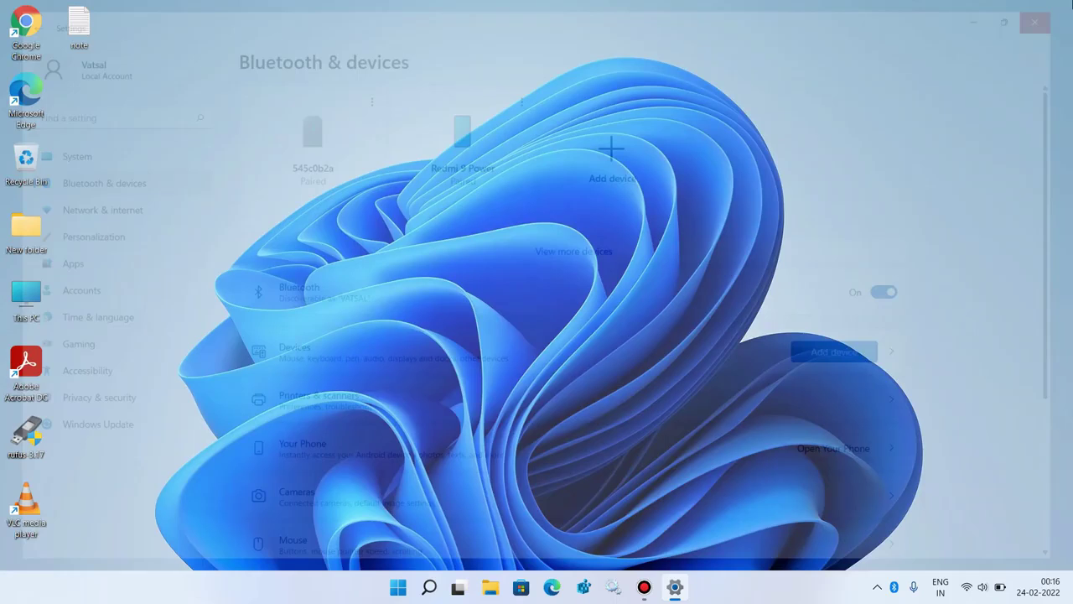